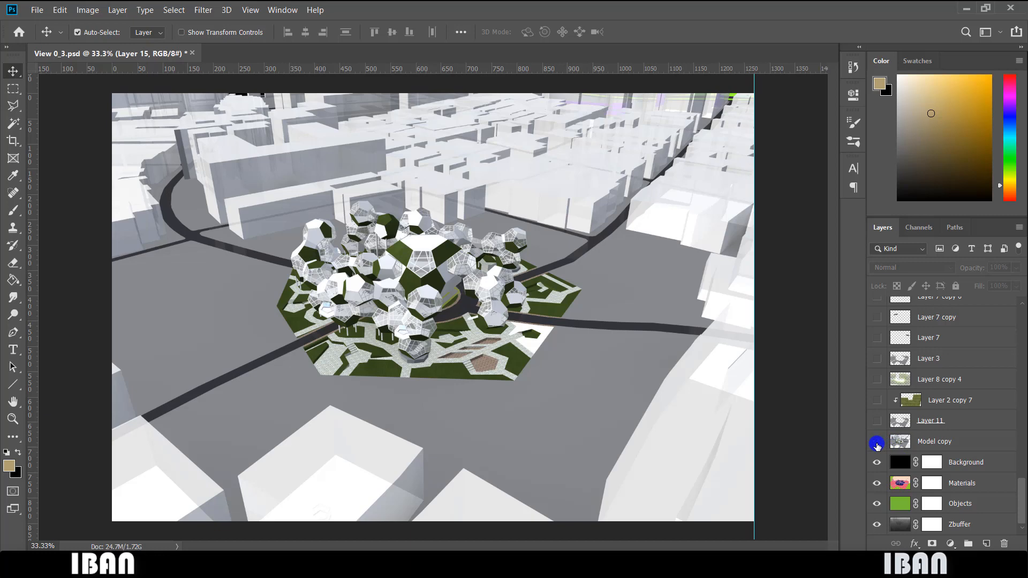
Hide the Model copy and Background layers to expose the colour-coded Materials pass, and select the Materials layer.
click(878, 464)
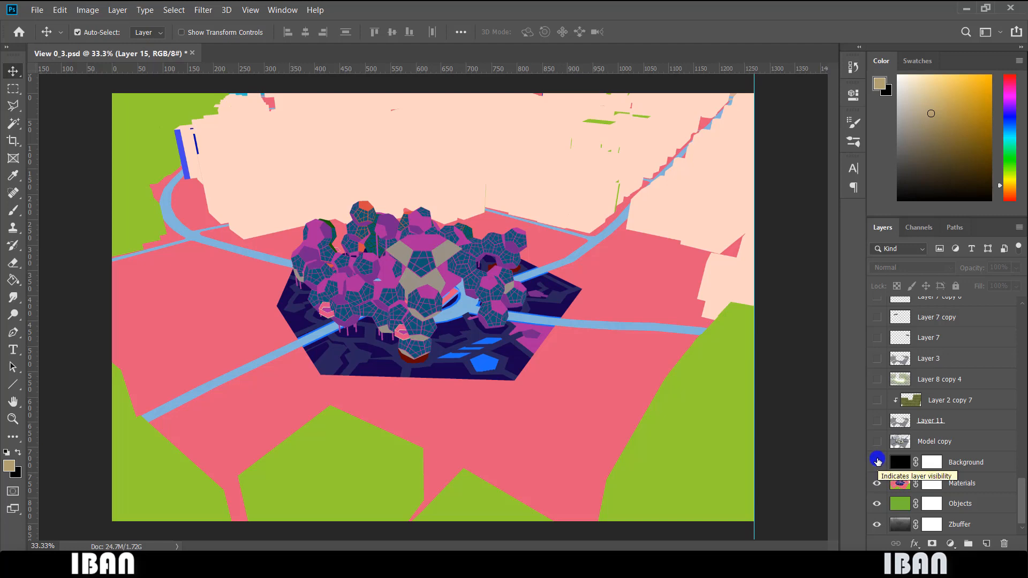
click(952, 483)
scroll(471, 321, up, 2)
scroll(471, 321, up, 3)
scroll(471, 321, down, 2)
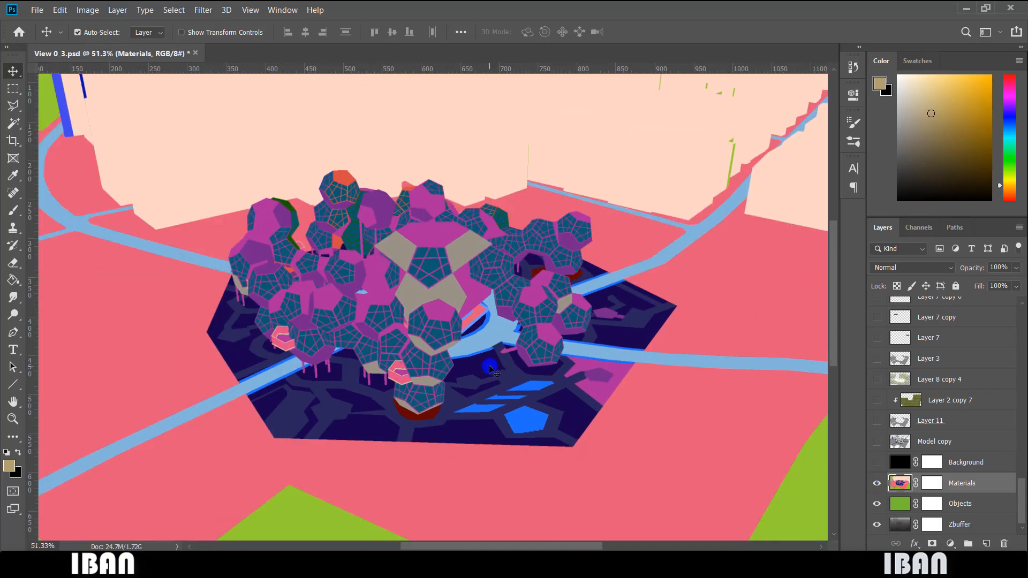
Compare the Model copy render with the Materials pass by showing and hiding it, and keep the Materials layer selected.
click(877, 444)
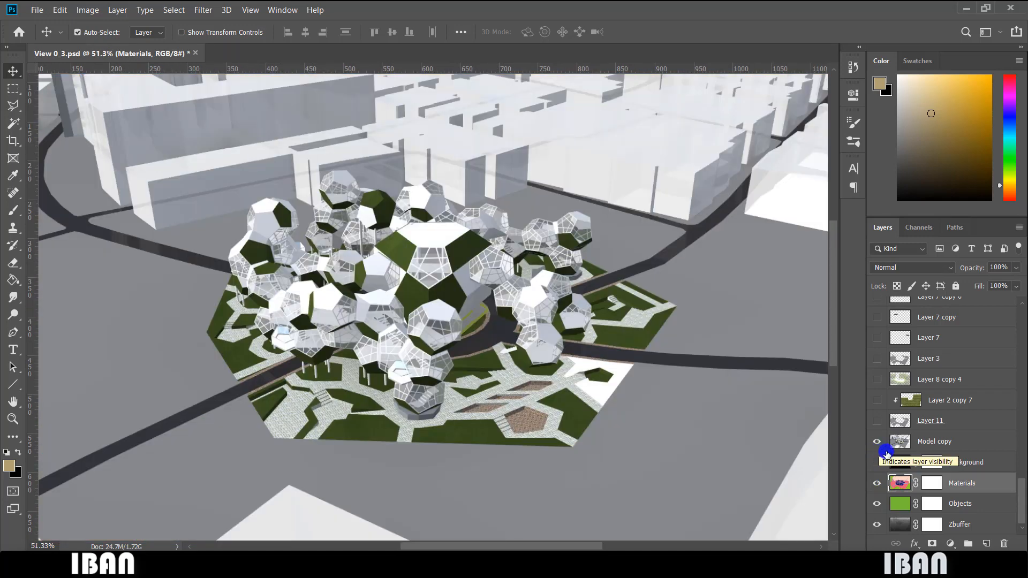
click(877, 444)
click(954, 484)
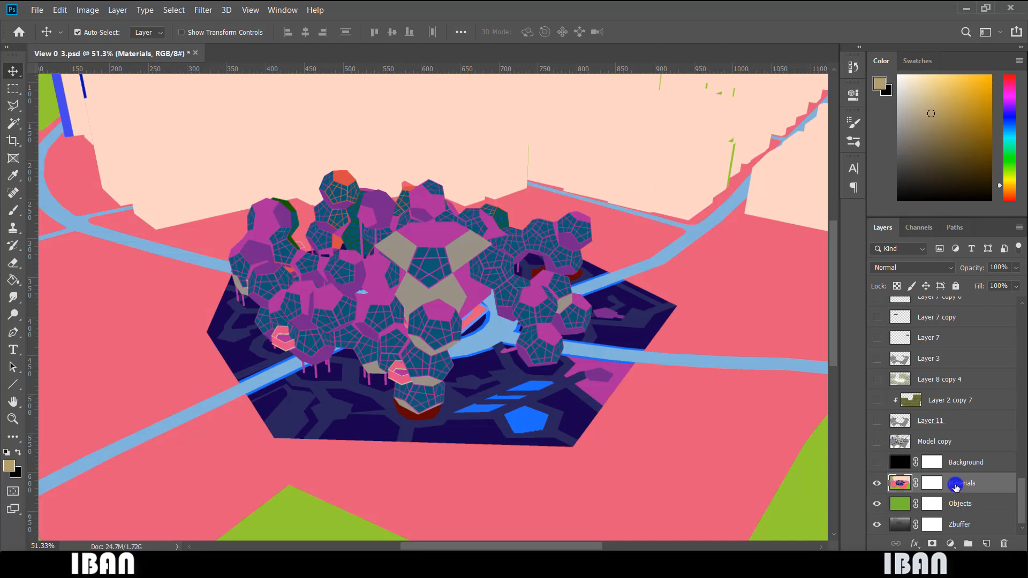
Try the Magic Wand with Contiguous off on the dark indigo lawn colour of the Materials layer, and clear the selection.
click(526, 393)
key(w)
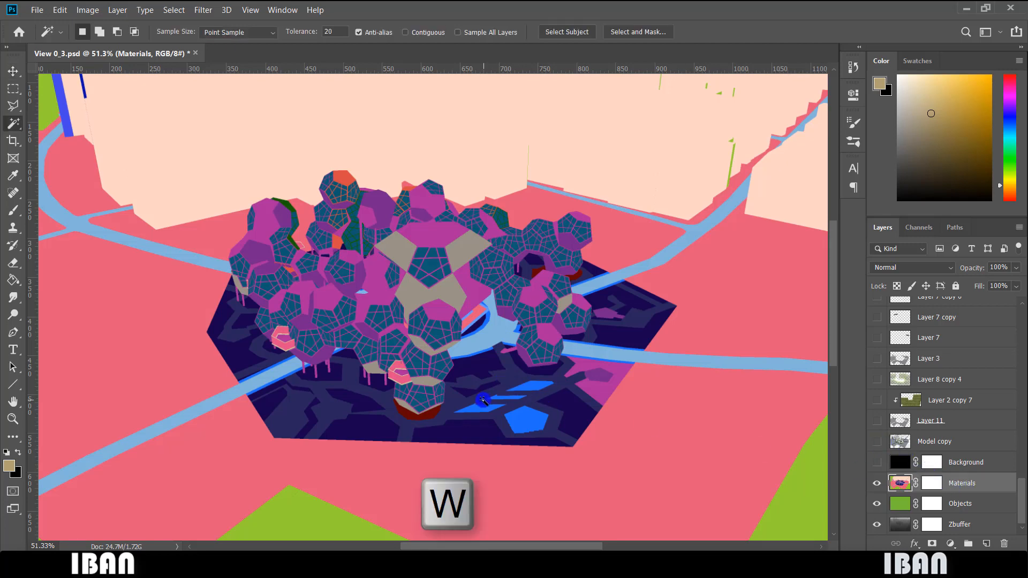
scroll(481, 399, up, 3)
scroll(483, 400, up, 2)
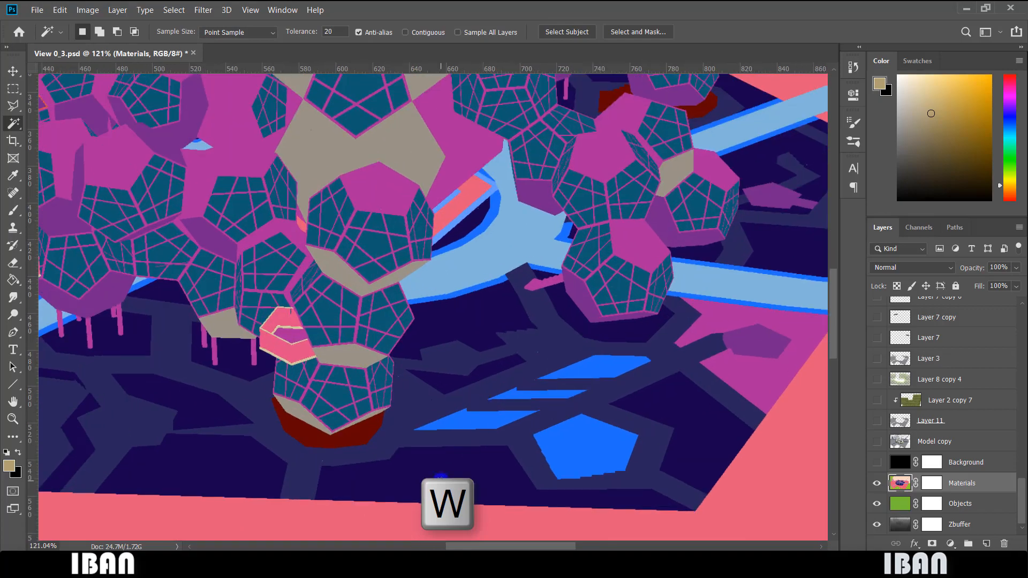
click(440, 476)
scroll(440, 475, down, 3)
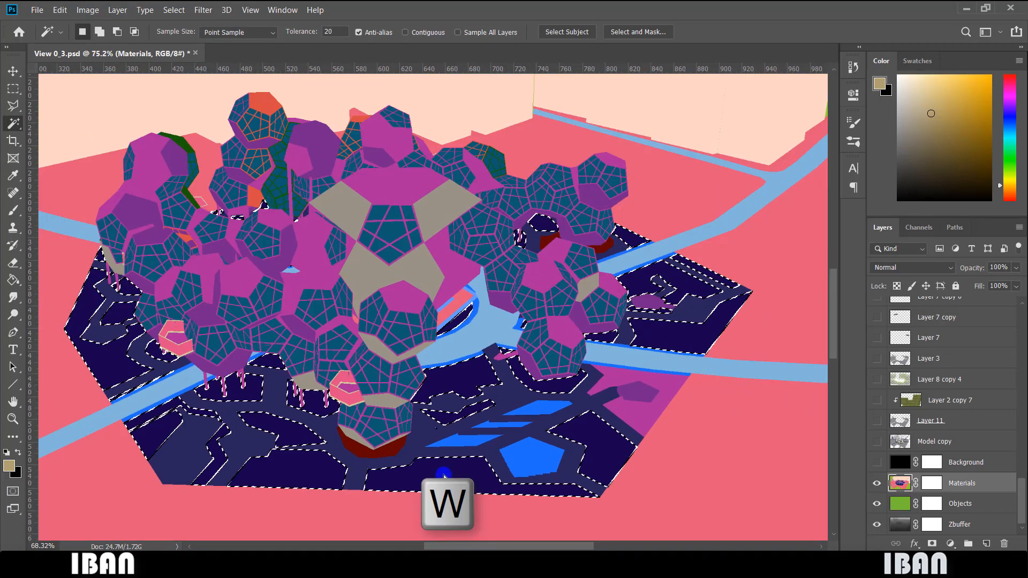
scroll(444, 473, up, 2)
scroll(444, 473, up, 1)
scroll(444, 473, down, 3)
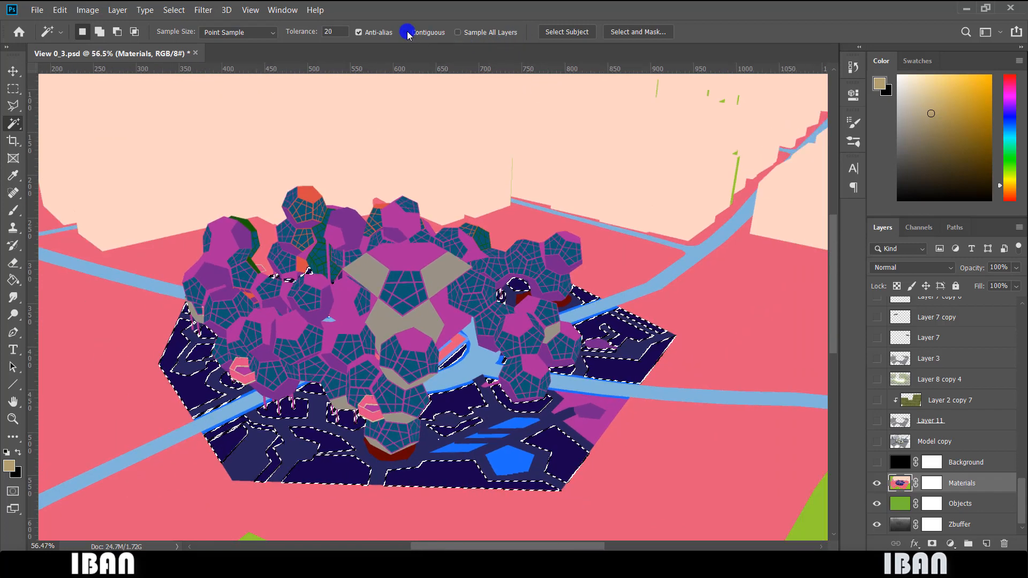
key(ctrl+d)
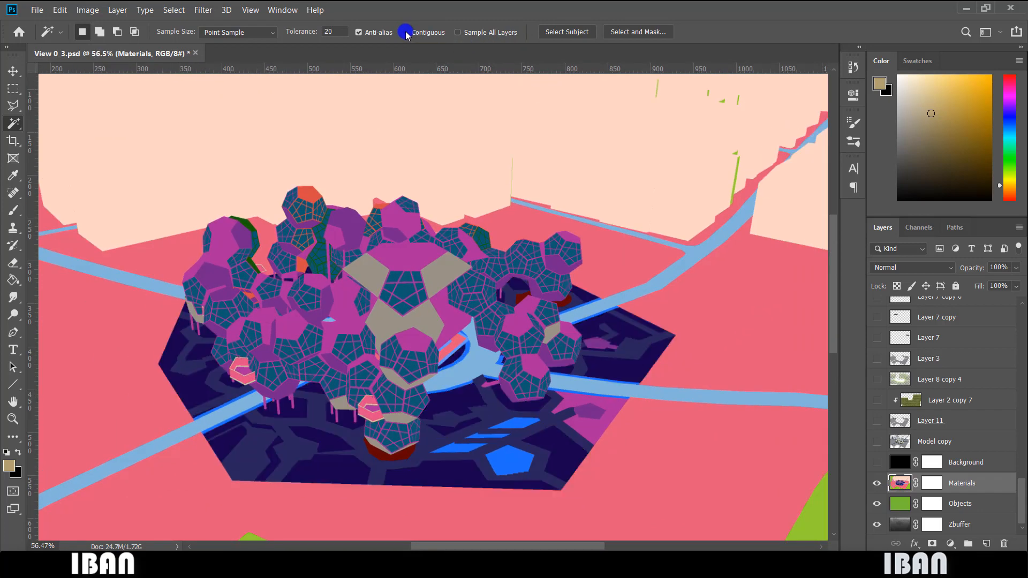
Try the Magic Wand with Contiguous on for the single lawn patch at the site's front edge, and deselect it.
scroll(450, 478, up, 2)
click(451, 478)
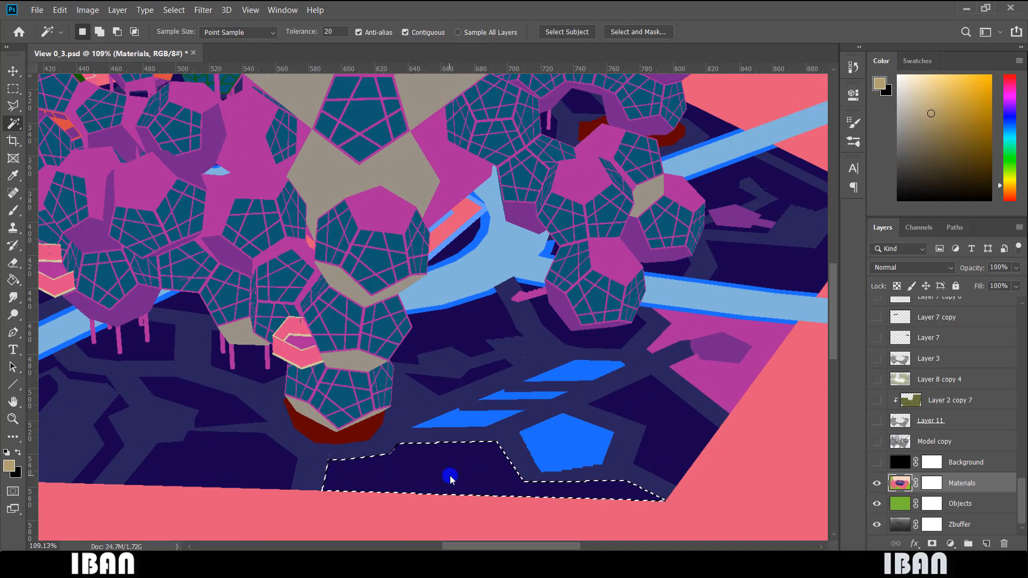
scroll(451, 477, up, 2)
key(ctrl+d)
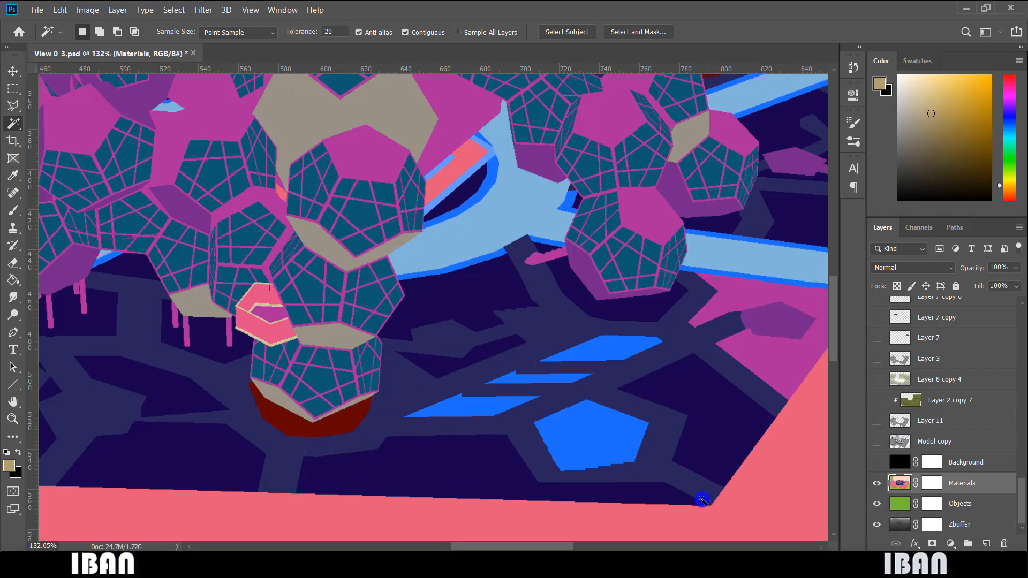
Turn off Contiguous and select all dark indigo lawn areas of the Materials layer with the Magic Wand.
scroll(534, 490, down, 4)
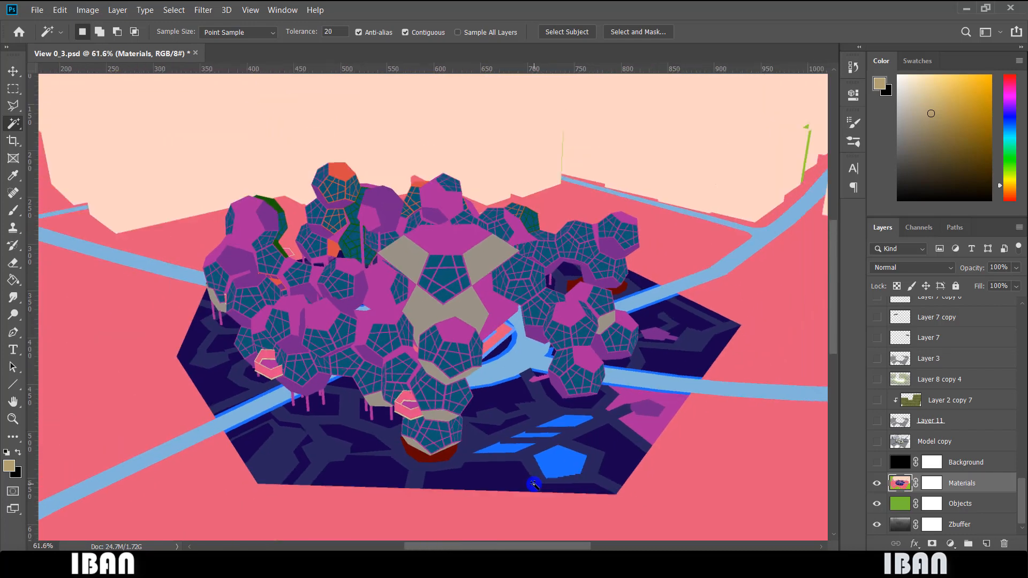
click(405, 32)
click(486, 476)
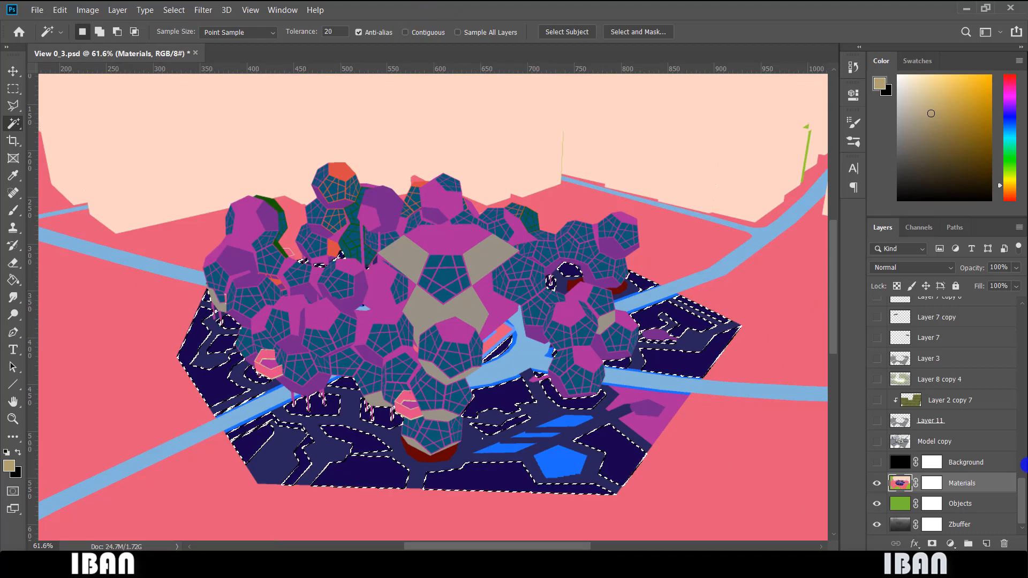
Show the Model copy layer and copy its selected lawn areas to a new layer.
click(980, 441)
click(876, 442)
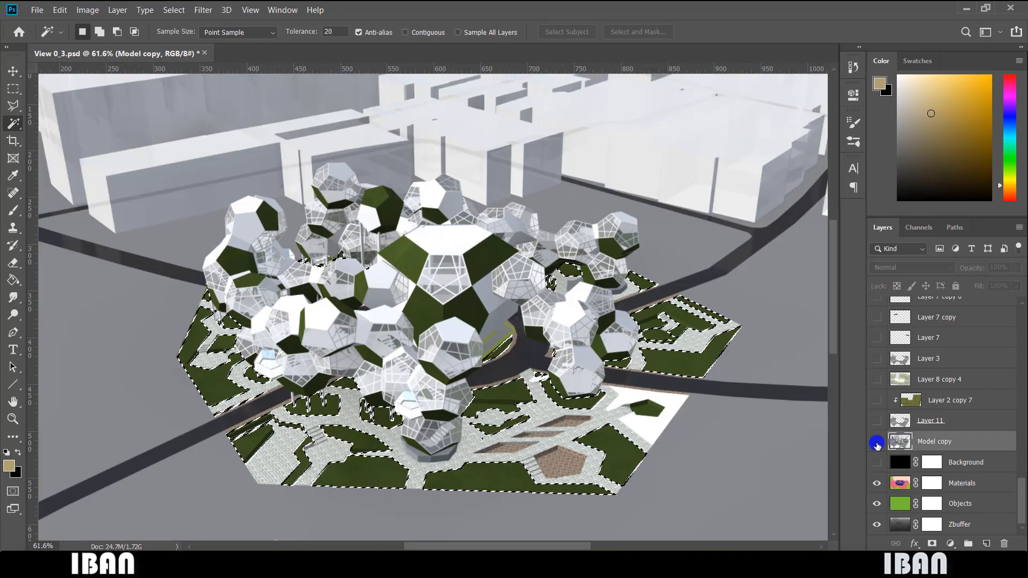
click(938, 442)
key(ctrl+j)
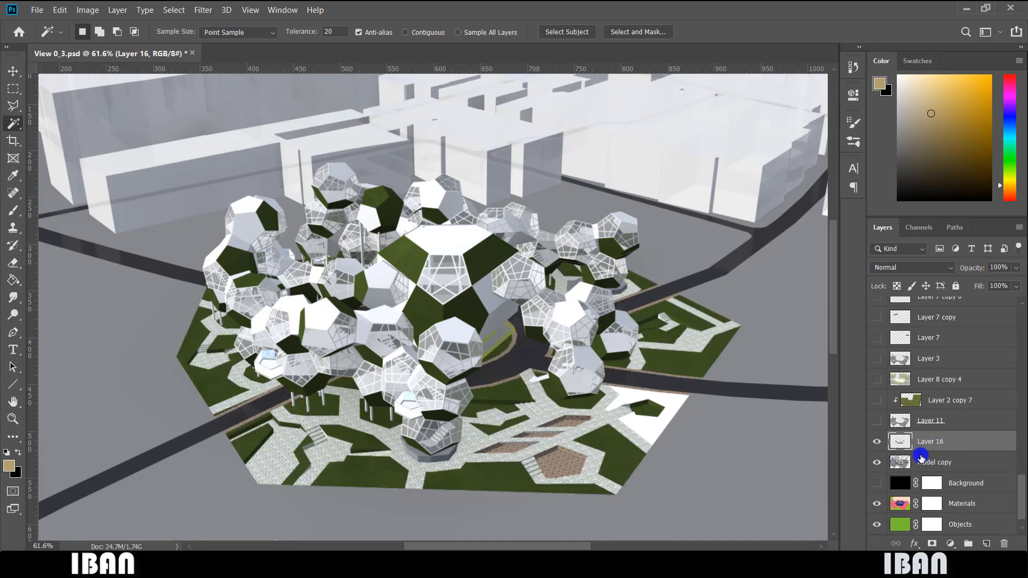
Hide the layers from Model copy down to Zbuffer to isolate the extracted lawn areas.
click(919, 461)
drag(878, 464, 879, 522)
scroll(900, 493, down, 1)
click(875, 527)
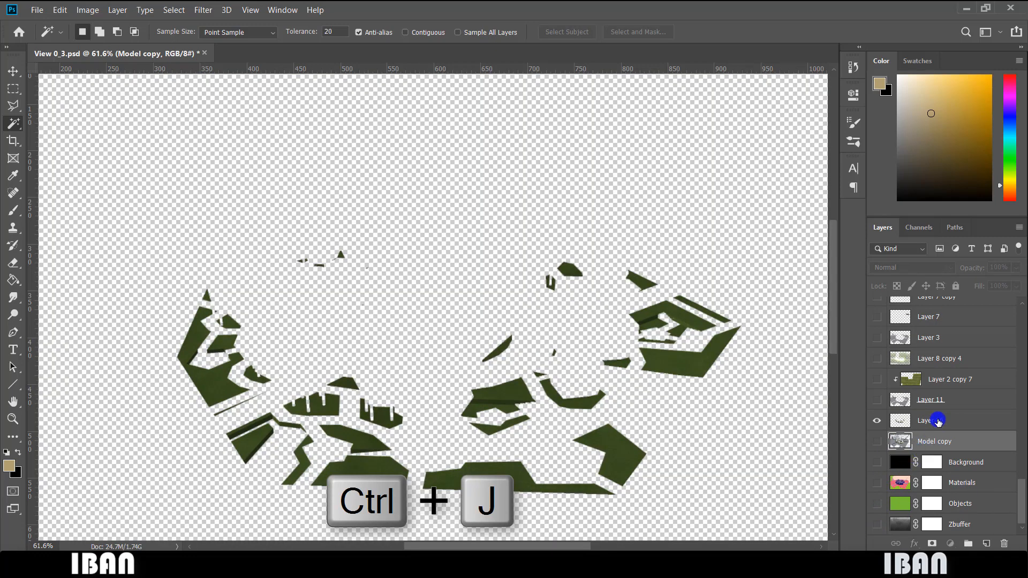
Select Layer 16, try moving its lawn areas slightly, and undo the move.
click(937, 420)
scroll(517, 394, up, 6)
key(v)
scroll(519, 394, down, 6)
drag(518, 394, 509, 367)
key(ctrl+z)
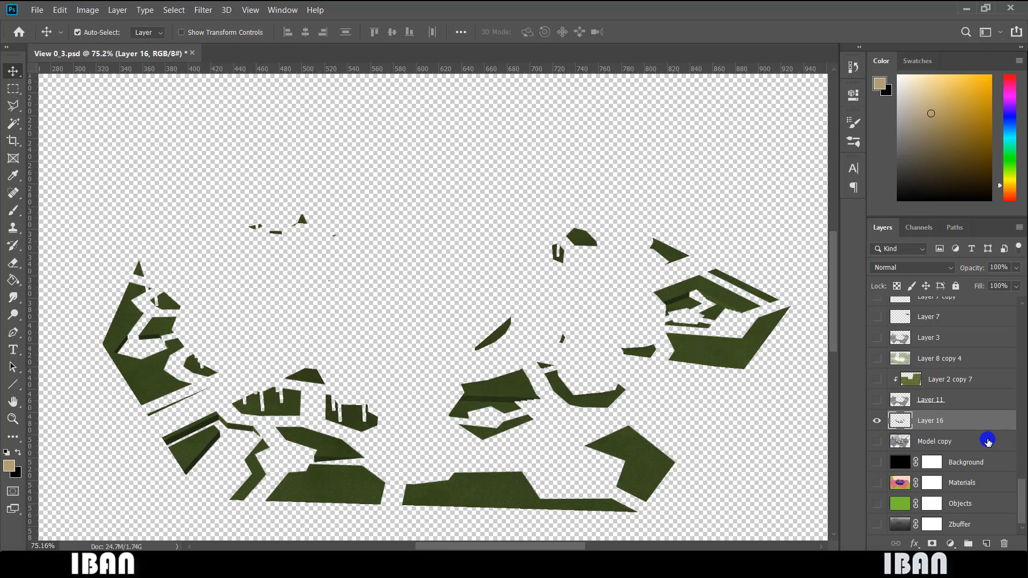
Show Layer 16, Model copy, Background, Materials, Objects and Zbuffer together.
click(876, 420)
drag(877, 462, 877, 420)
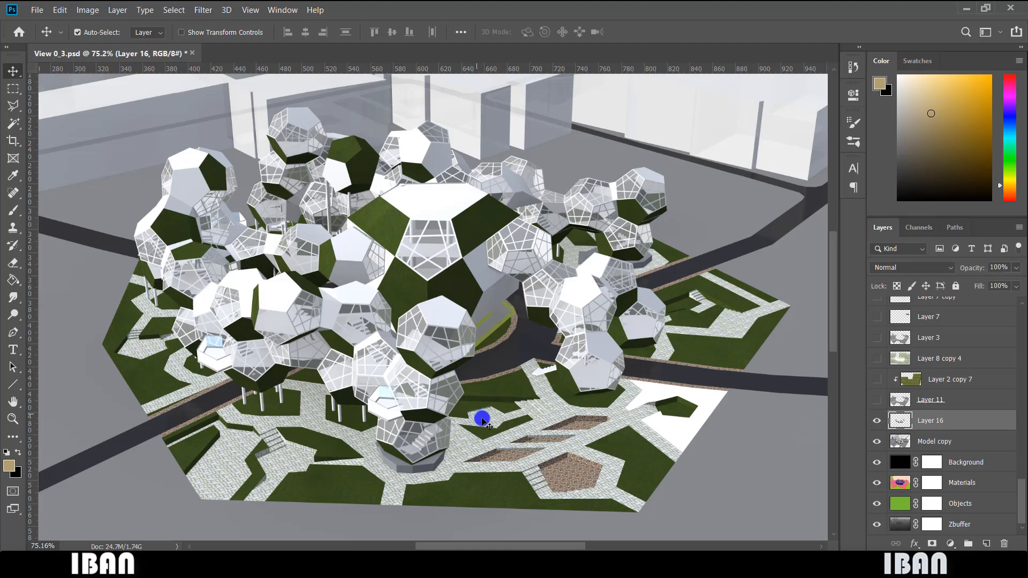
scroll(461, 416, down, 5)
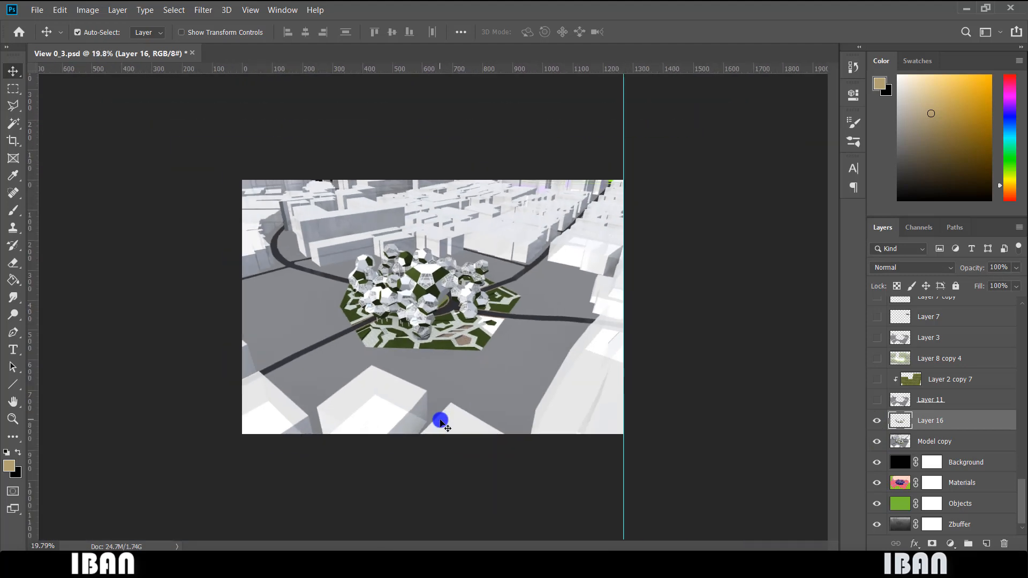
scroll(440, 422, up, 1)
scroll(427, 416, up, 1)
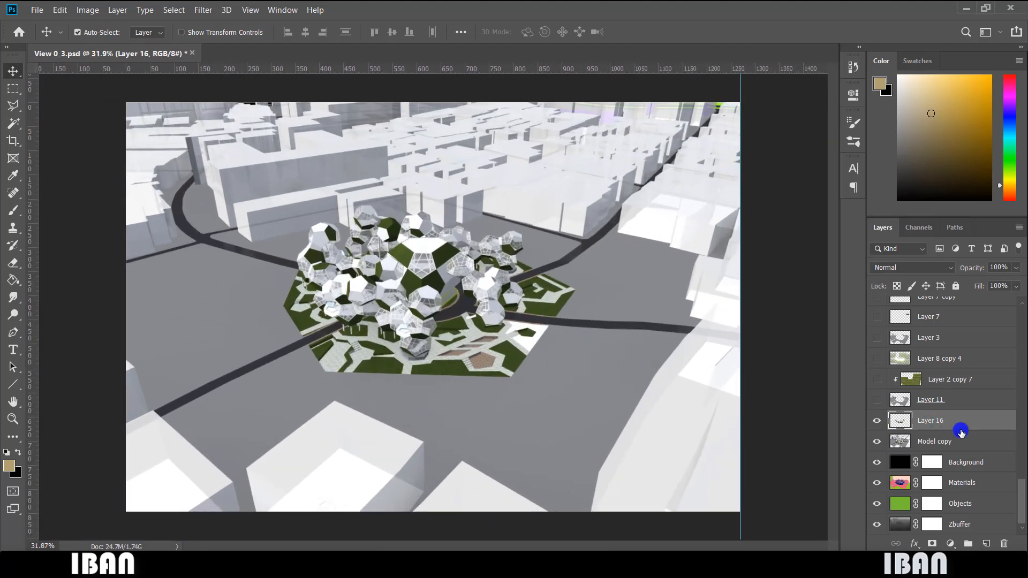
Select Layer 11 and make it visible.
click(966, 399)
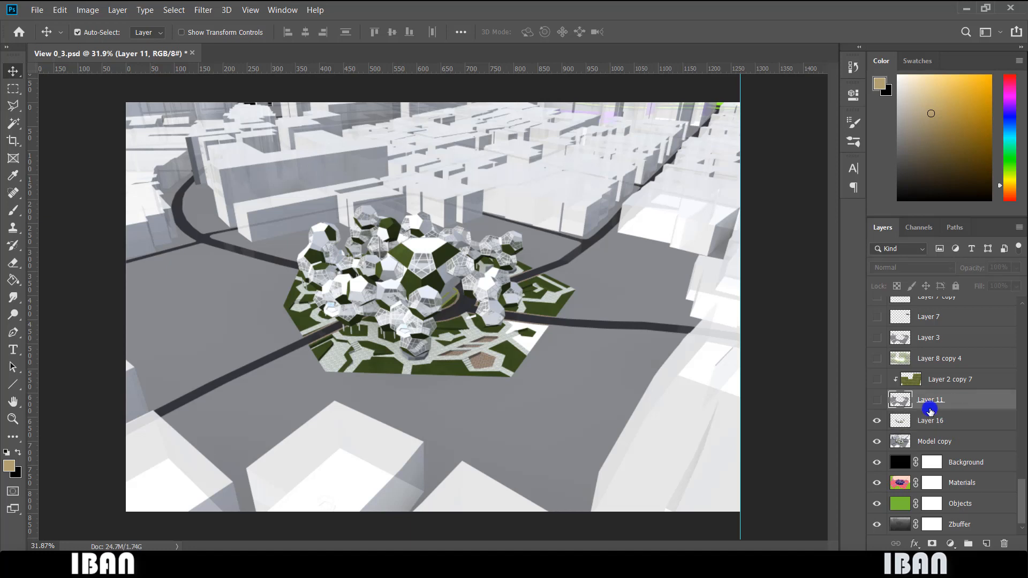
click(878, 401)
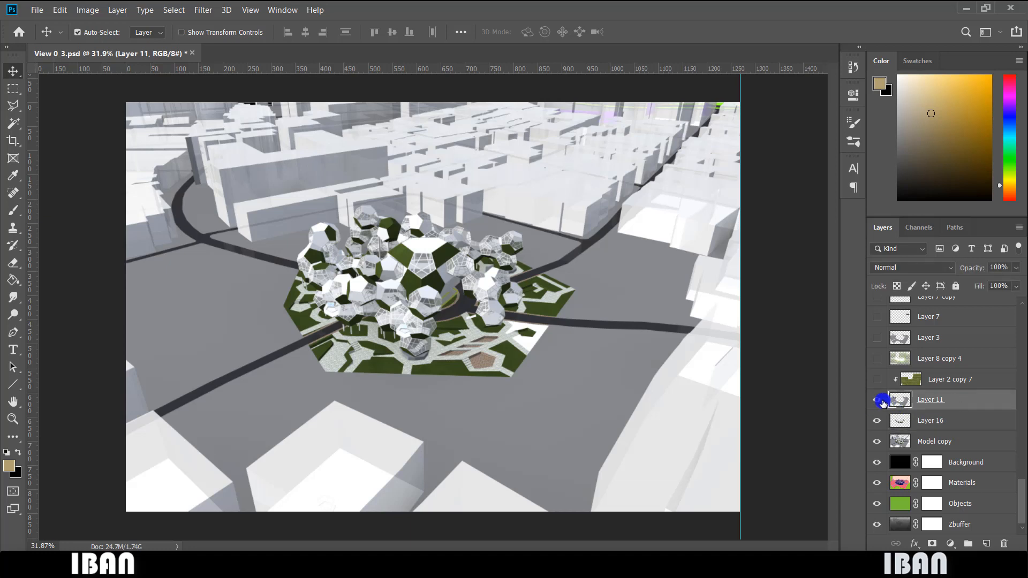
scroll(539, 356, down, 1)
scroll(540, 355, up, 1)
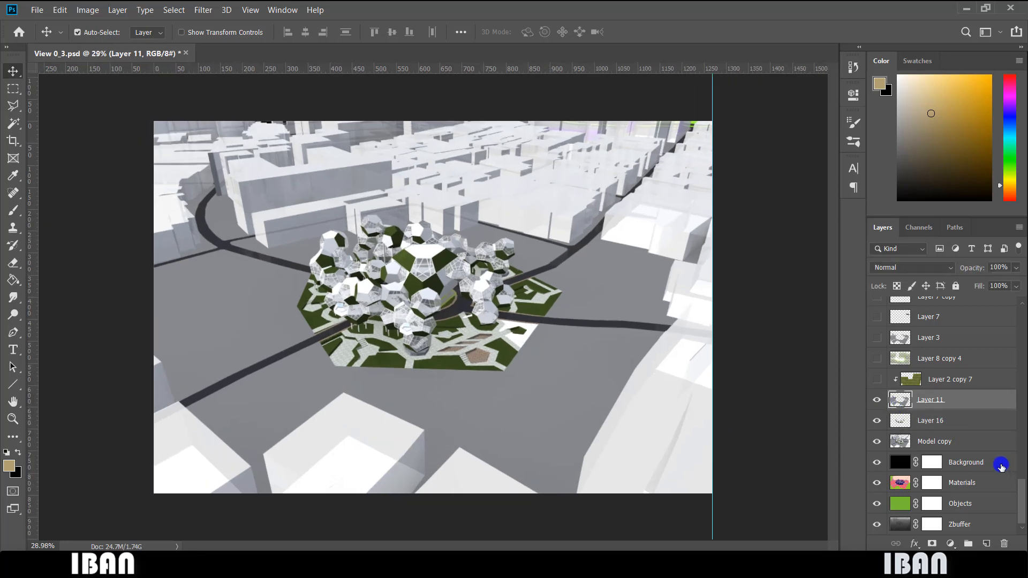
Show the clipped grass texture layer, Layer 2 copy 7, comparing the ground with and without it.
click(875, 380)
click(876, 379)
click(876, 380)
click(876, 380)
click(876, 379)
scroll(519, 381, up, 5)
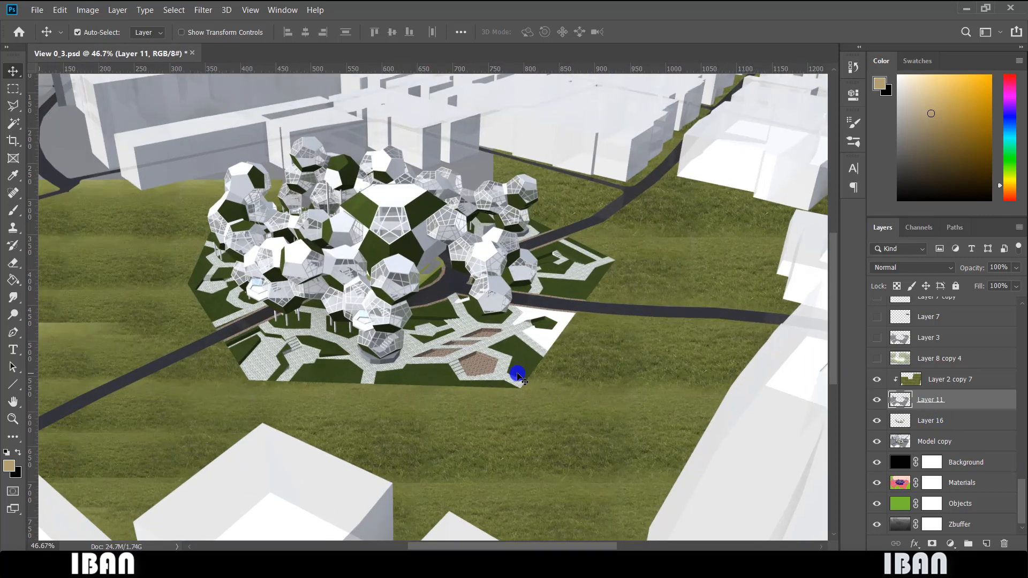
scroll(636, 404, down, 4)
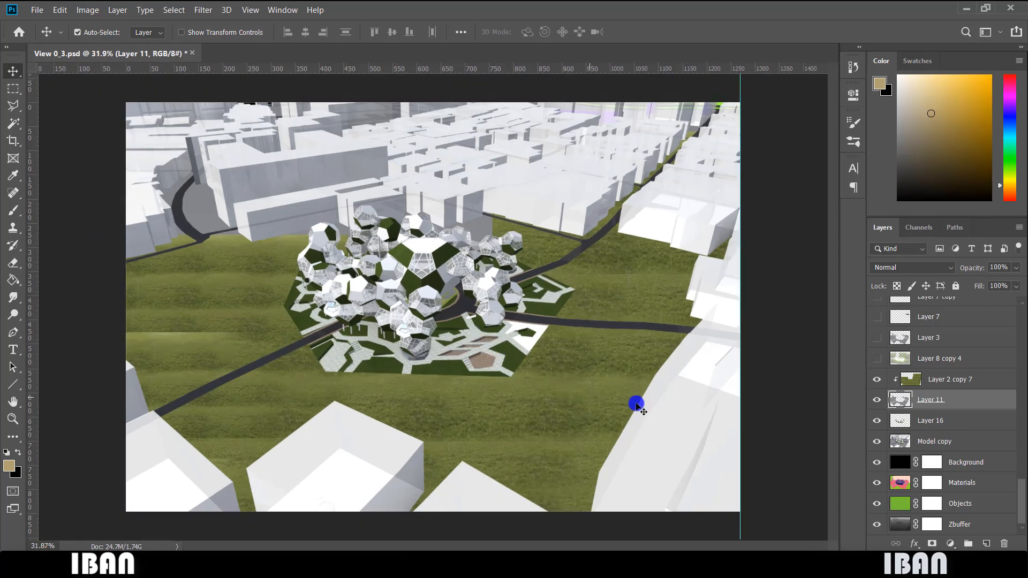
Release and reapply the clipping mask of Layer 2 copy 7 on Layer 11 to demonstrate its effect.
alt+click(958, 385)
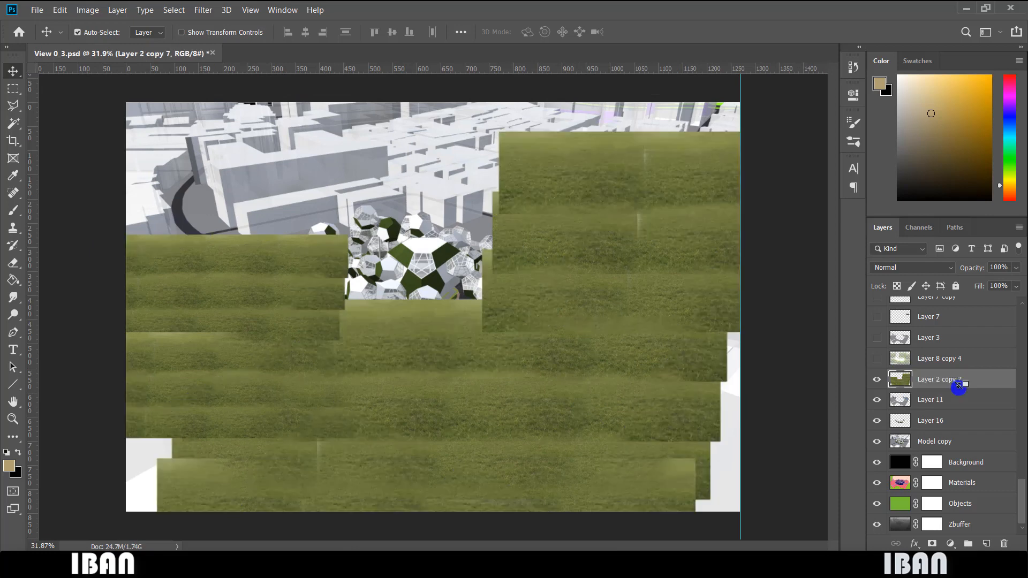
alt+click(954, 385)
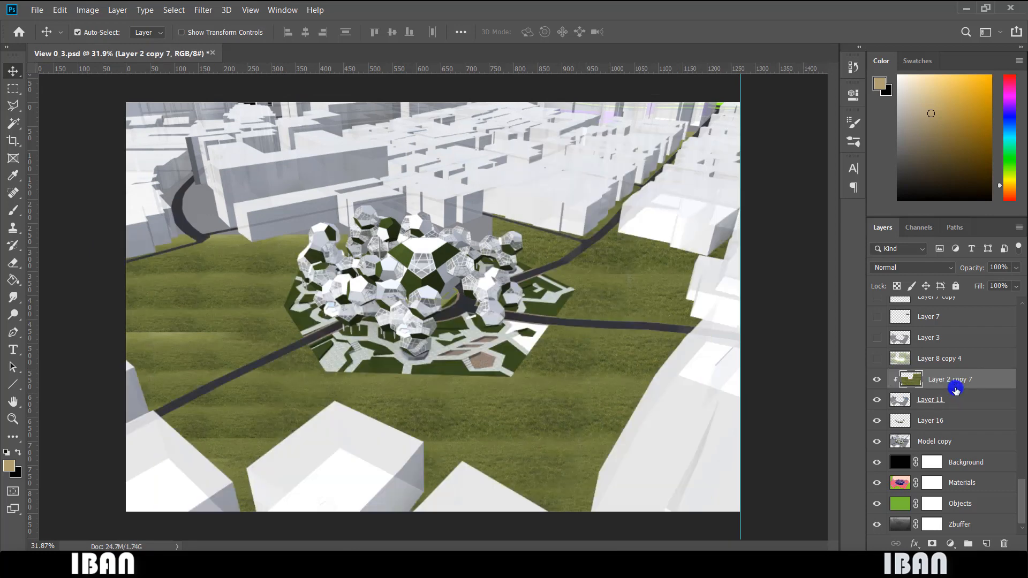
alt+click(956, 385)
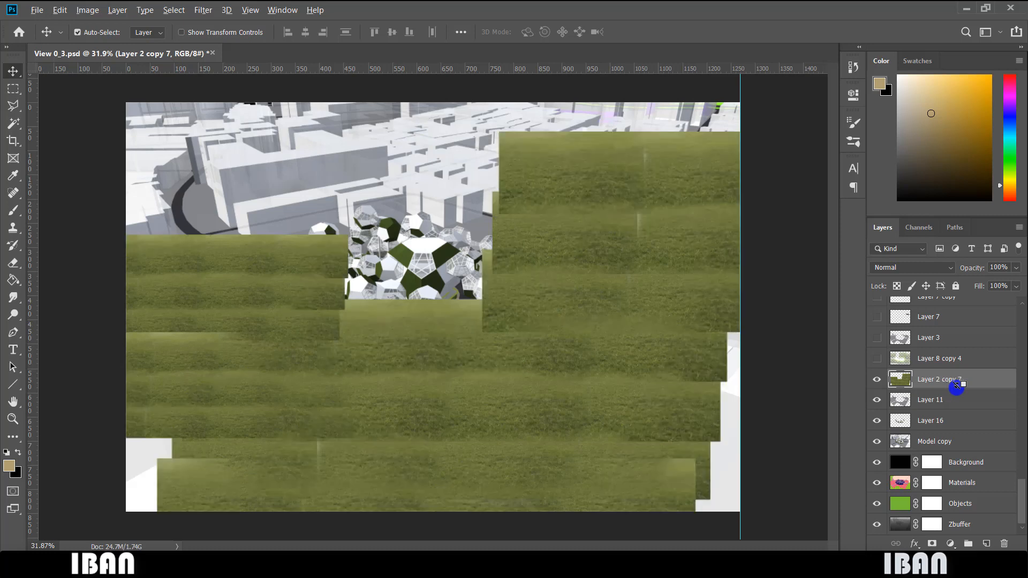
alt+click(956, 385)
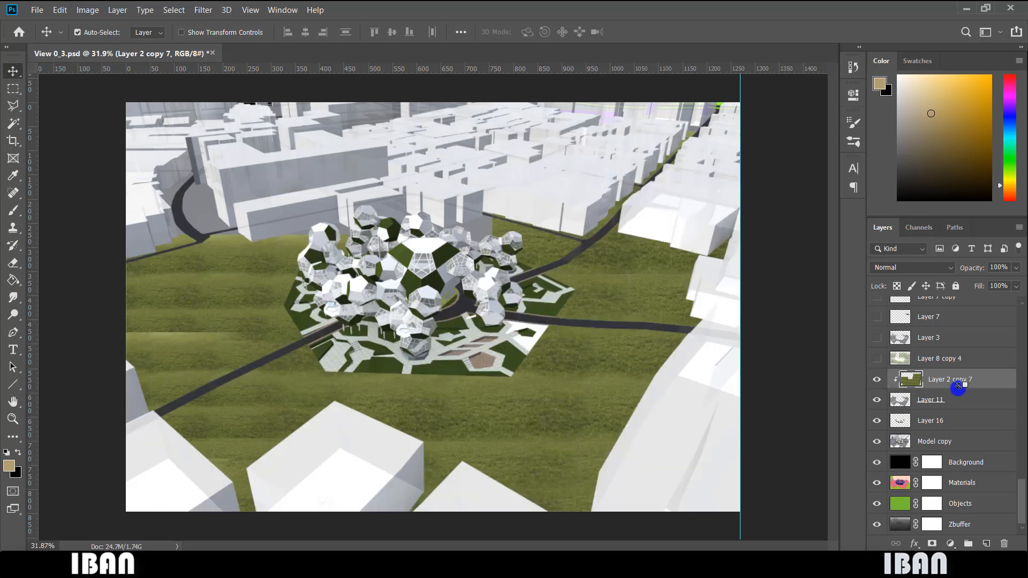
alt+click(958, 385)
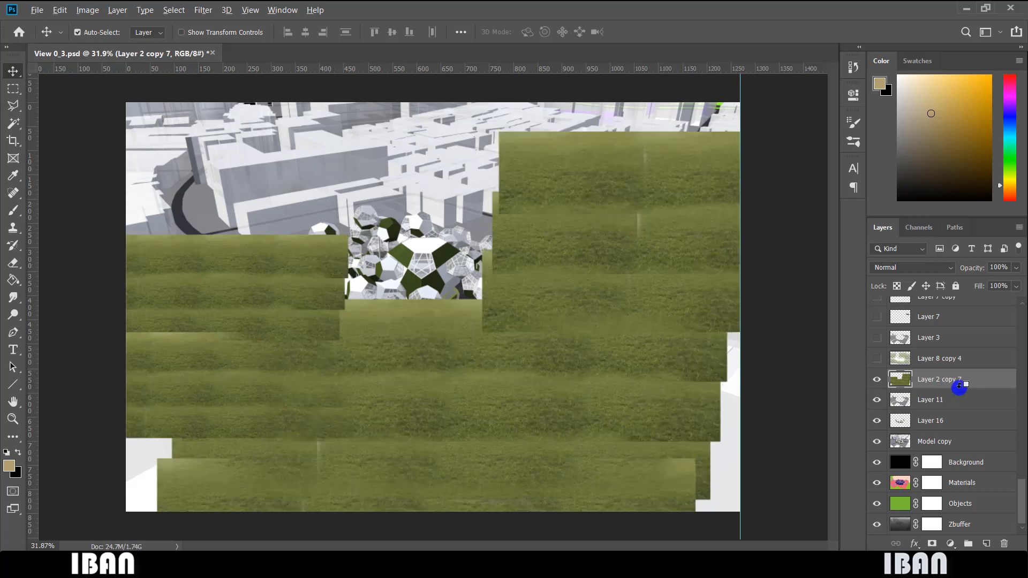
alt+click(959, 386)
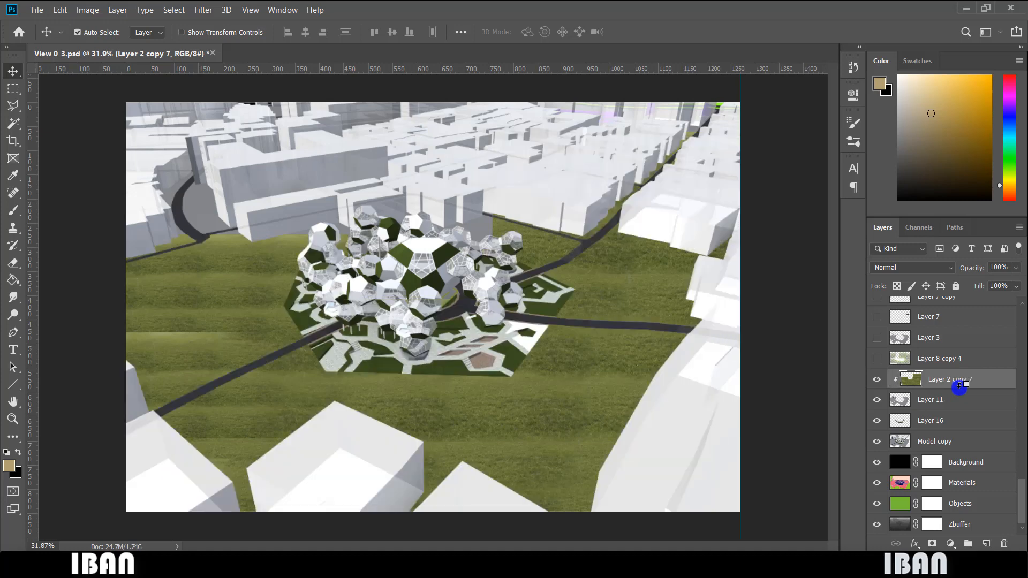
Compare the ground with and without the grass texture by hiding and showing Layer 2 copy 7.
click(876, 379)
click(876, 379)
click(876, 379)
click(876, 379)
Show the semi-transparent overlay layer, Layer 8 copy 4, and select it.
click(876, 358)
click(876, 358)
click(876, 358)
scroll(476, 409, up, 2)
scroll(476, 409, down, 3)
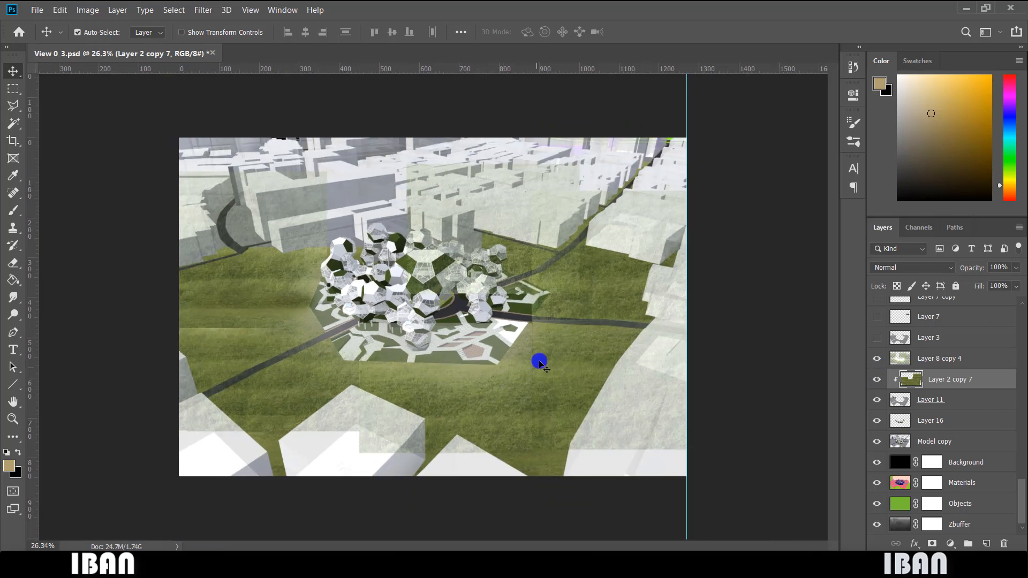
scroll(913, 408, up, 3)
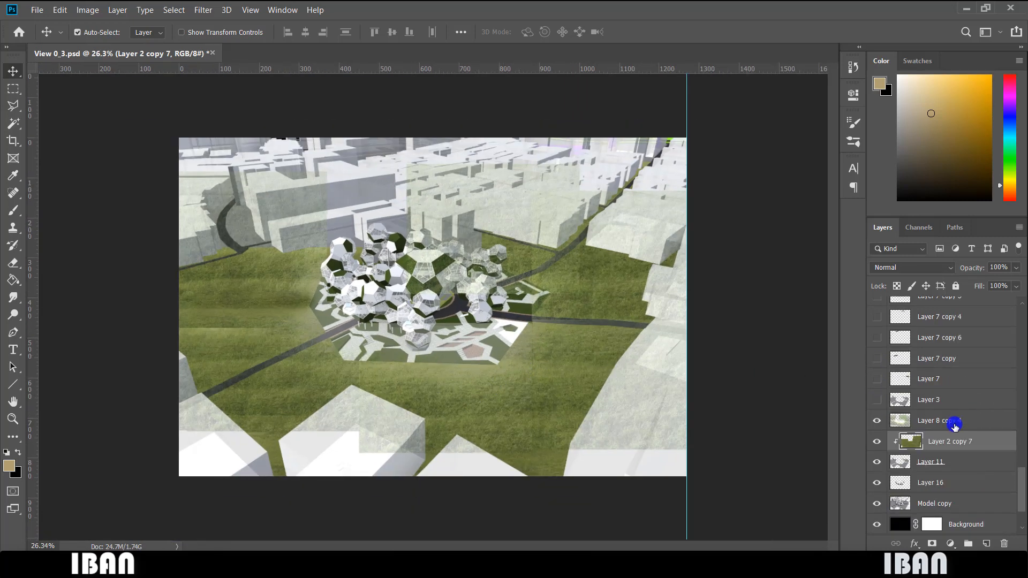
click(894, 424)
Show Layer 3, switching its visibility repeatedly to compare the image with and without it.
click(877, 400)
click(876, 400)
click(876, 400)
click(876, 400)
click(876, 400)
click(876, 399)
click(876, 399)
click(877, 400)
click(877, 399)
click(876, 400)
click(877, 399)
Show the tree layers Layer 7, Layer 7 copy, Layer 7 copy 6 and Layer 7 copy 4.
click(877, 378)
click(876, 378)
click(877, 379)
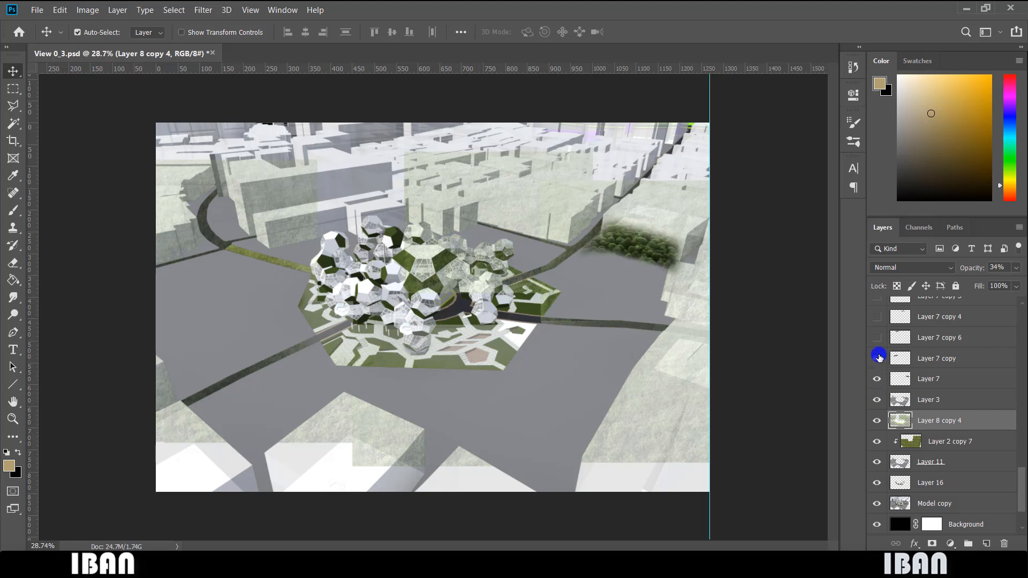
click(877, 358)
click(877, 358)
click(877, 358)
click(877, 337)
click(877, 316)
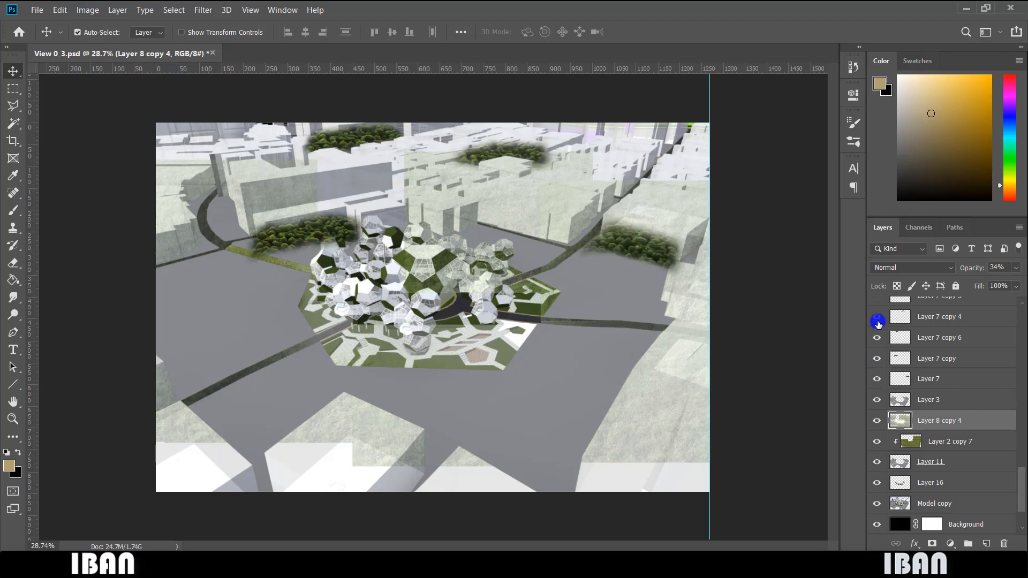
Show the tree layers Layer 7 copy 3 and Layer 4 copy 6, switching visibility to compare the image with and without the trees.
scroll(493, 402, down, 1)
scroll(899, 389, up, 5)
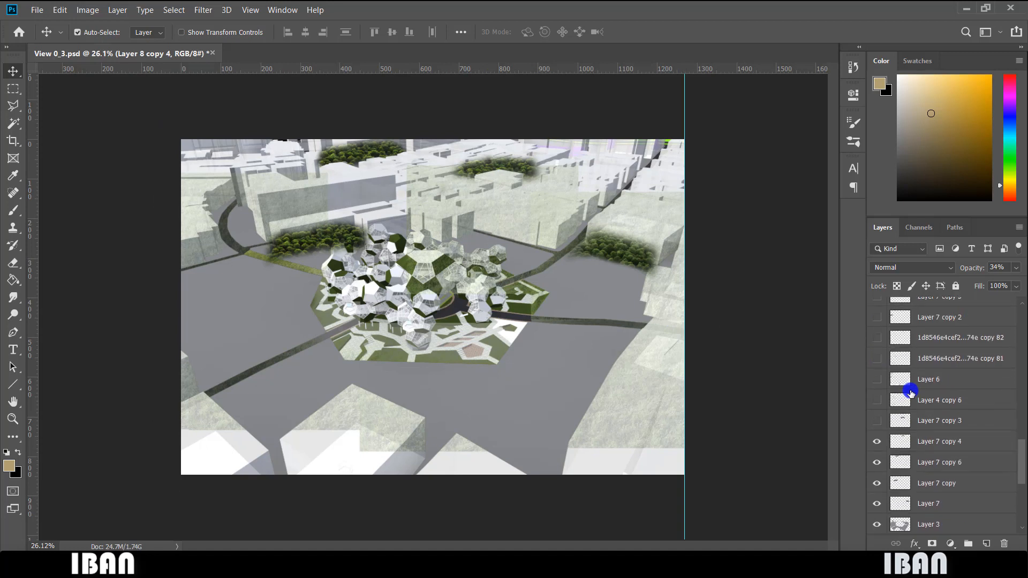
click(876, 441)
click(878, 448)
click(878, 447)
click(877, 447)
click(878, 447)
click(878, 448)
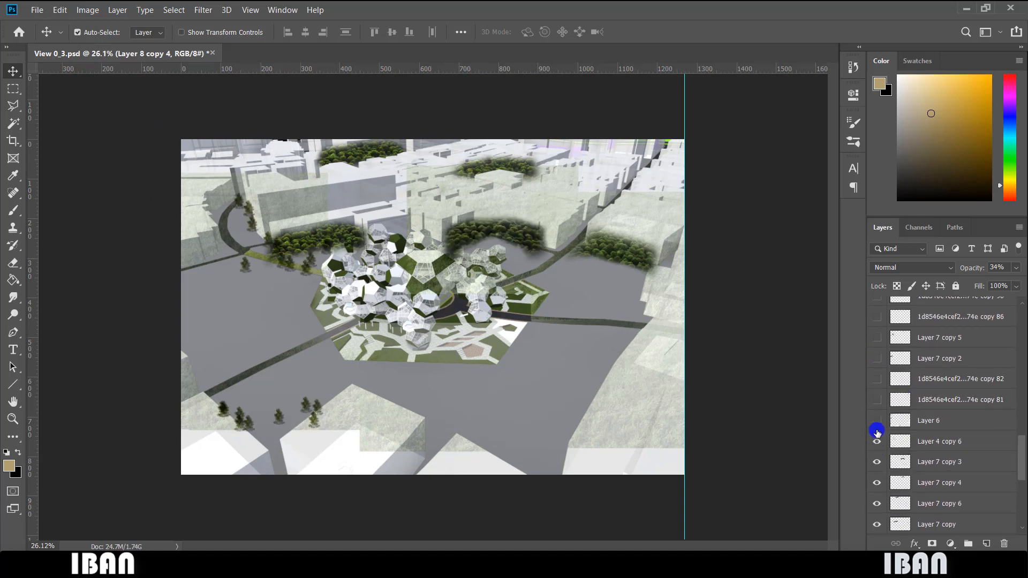
Show Layer 6, comparing the image with and without it, and show the 1d8546e4cef2...74e copy 81 and copy 82 layers.
click(876, 421)
click(876, 421)
click(877, 423)
click(877, 422)
click(877, 423)
click(876, 423)
click(876, 423)
click(877, 423)
click(877, 401)
click(877, 379)
click(877, 421)
scroll(900, 414, up, 3)
scroll(905, 412, up, 2)
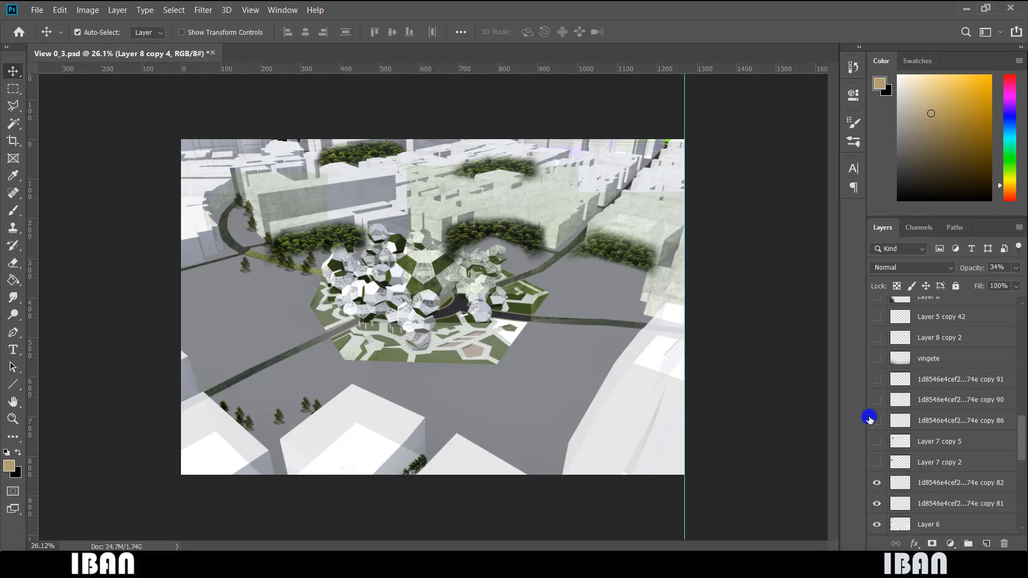
Show the tree layers Layer 7 copy 2 and Layer 7 copy 5.
click(877, 462)
click(877, 443)
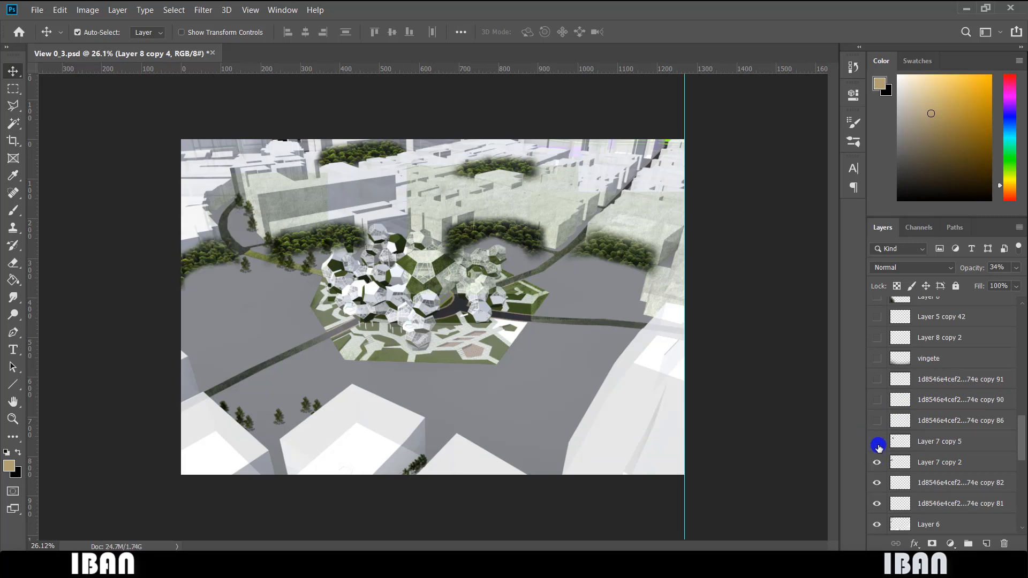
click(877, 421)
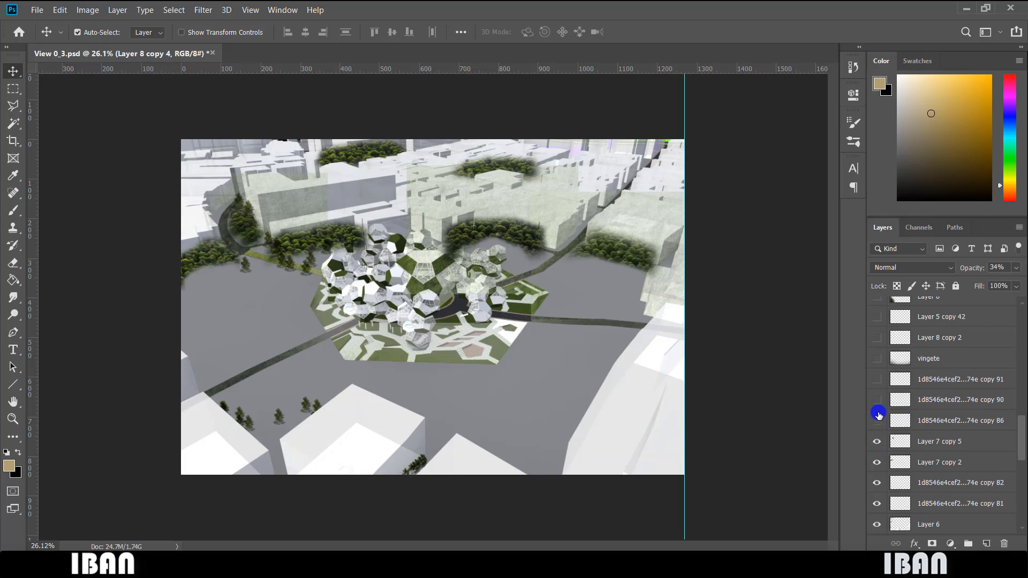
scroll(484, 193, up, 11)
scroll(556, 187, down, 7)
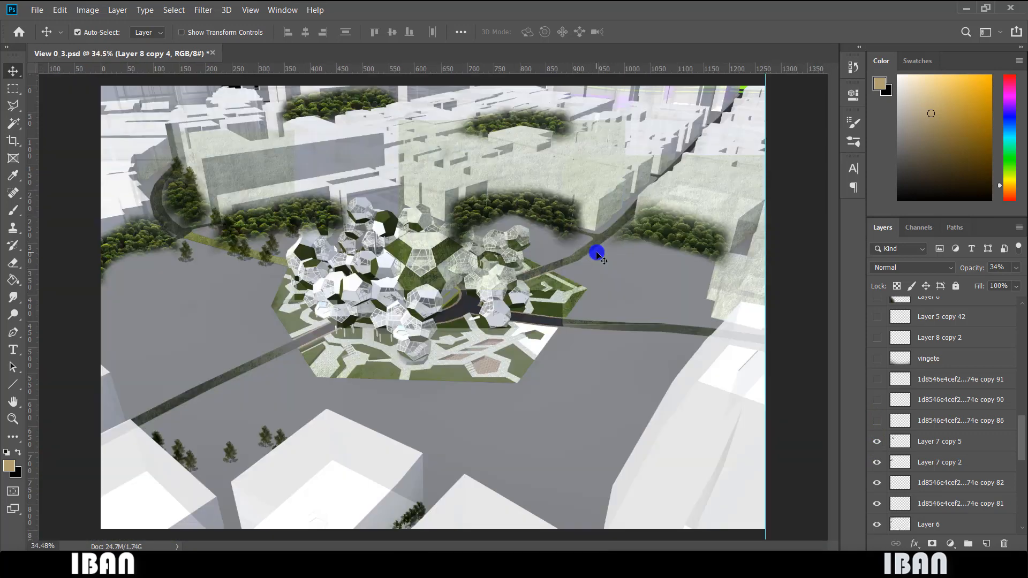
Show the copy 86, 90 and 91 tree layers, vingete and Layer 8 copy 2, and select the vingete layer.
scroll(598, 255, down, 1)
scroll(945, 422, up, 2)
drag(877, 463, 878, 399)
click(877, 400)
click(876, 399)
click(934, 402)
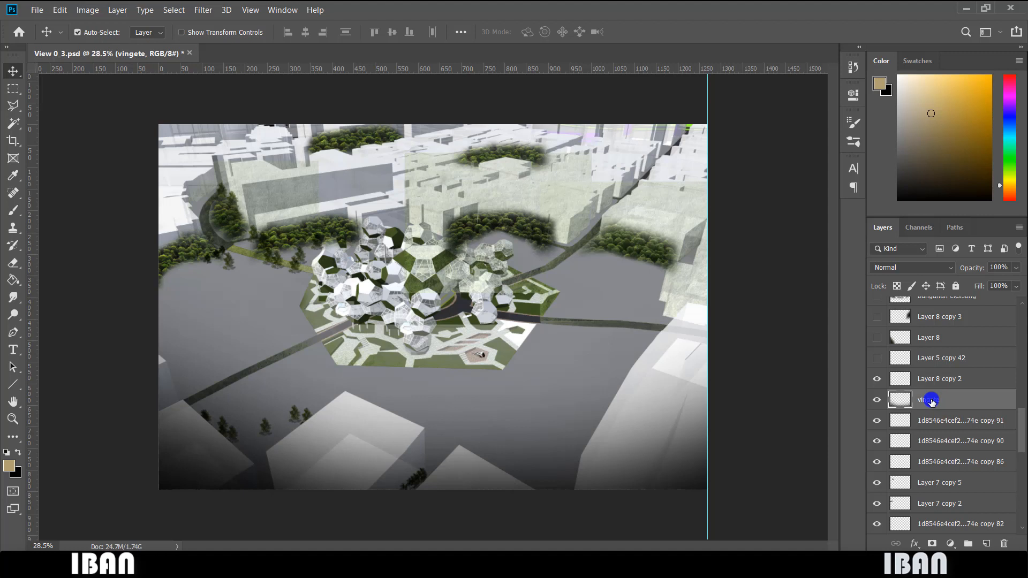
Choose the Brush tool with a soft round tip at 0% hardness and set its blending mode to Normal.
key(b)
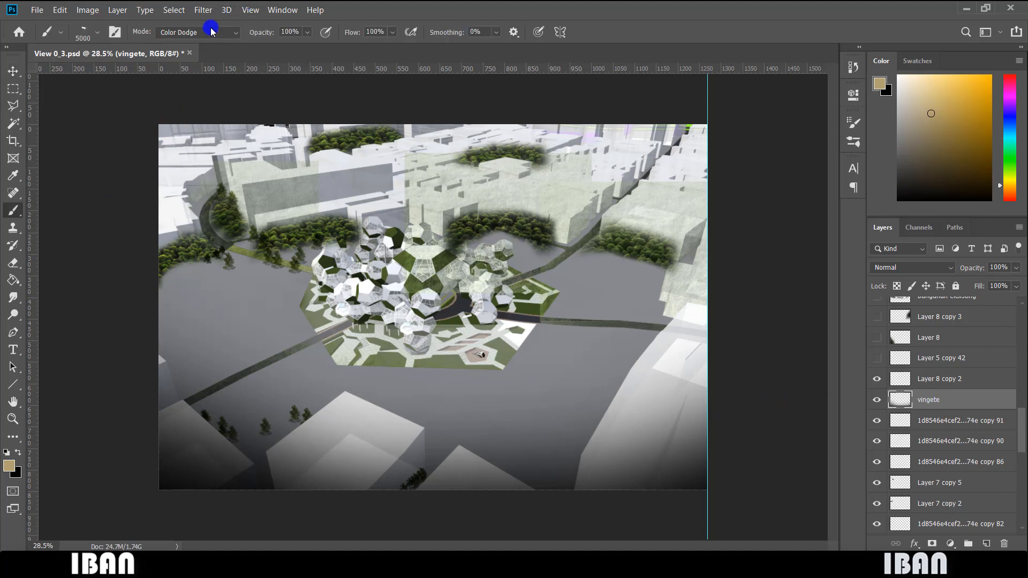
click(97, 33)
click(47, 141)
click(23, 355)
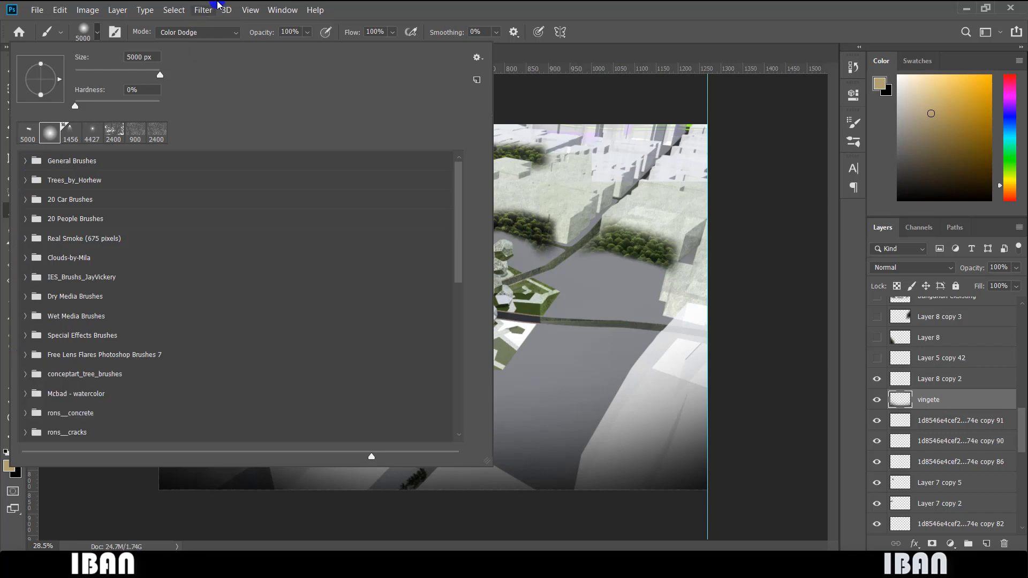
click(201, 33)
click(197, 33)
click(170, 38)
Set the foreground color to near-black, 020202.
click(9, 466)
drag(591, 243, 597, 294)
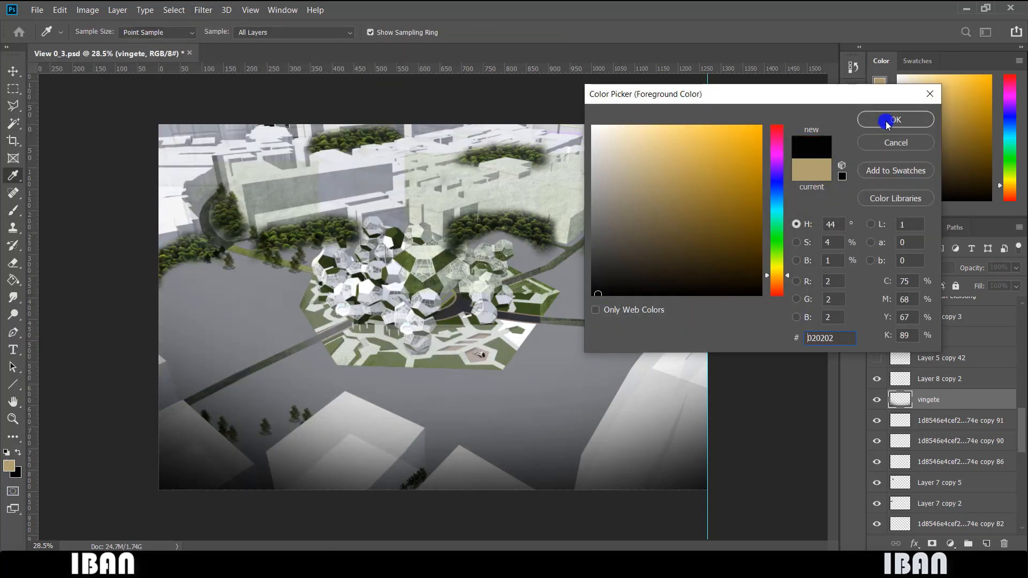
click(887, 121)
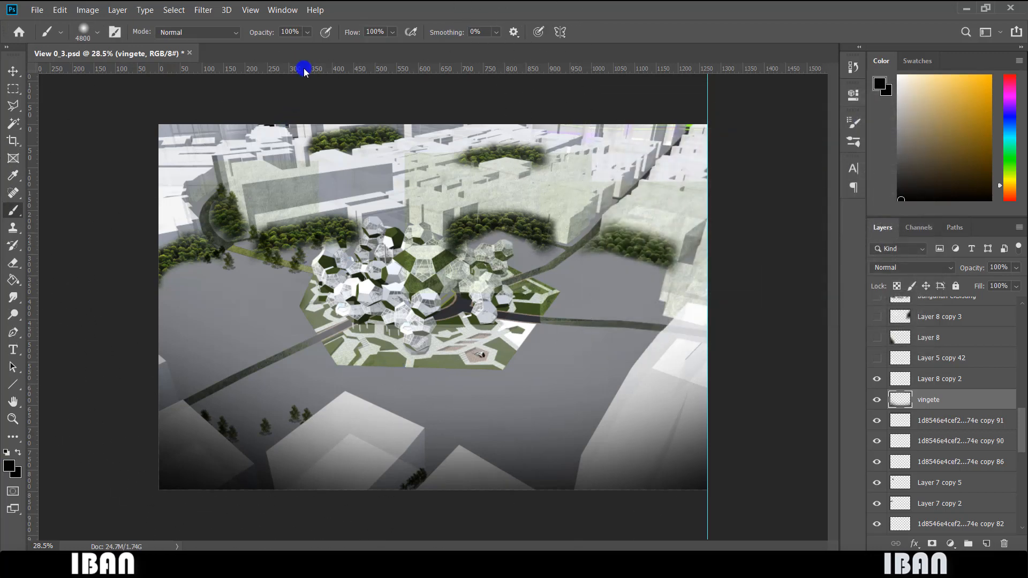
Reduce the brush size and try a full-opacity dark vignette stroke across the upper part of the image, undoing it.
key(bracketleft)
key(bracketleft)
key(bracketleft)
key(bracketleft)
key(bracketleft)
key(bracketleft)
key(bracketleft)
key(bracketleft)
key(bracketleft)
key(bracketleft)
key(bracketleft)
key(bracketleft)
key(bracketleft)
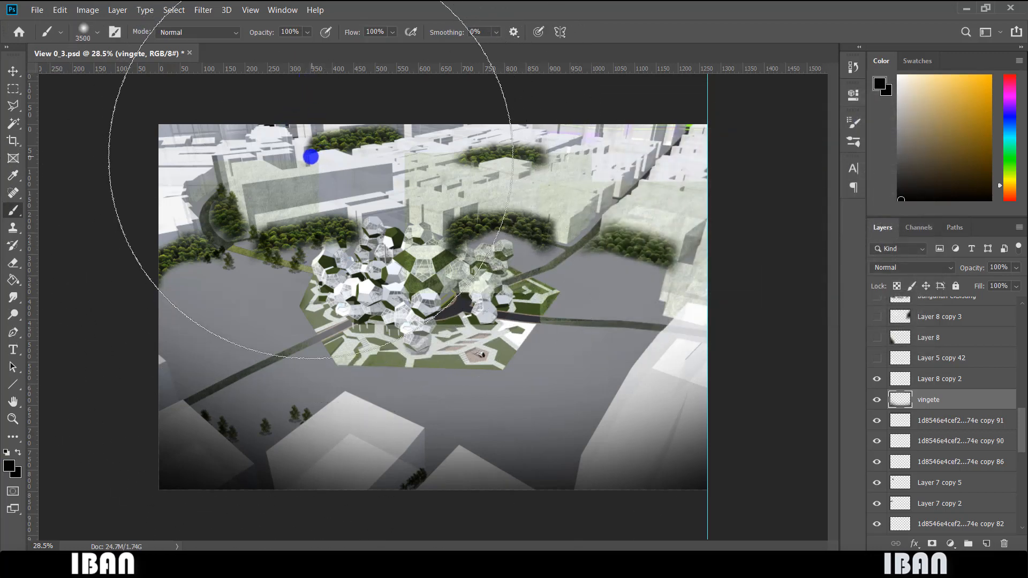
mouse_move(269, 171)
mouse_down()
mouse_move(529, 140)
mouse_move(643, 142)
mouse_up()
key(bracketleft)
key(ctrl+z)
Lower the brush opacity to 37% and try a fainter dark stroke along the image's upper edge, undoing it.
drag(271, 32, 213, 46)
drag(620, 42, 701, 44)
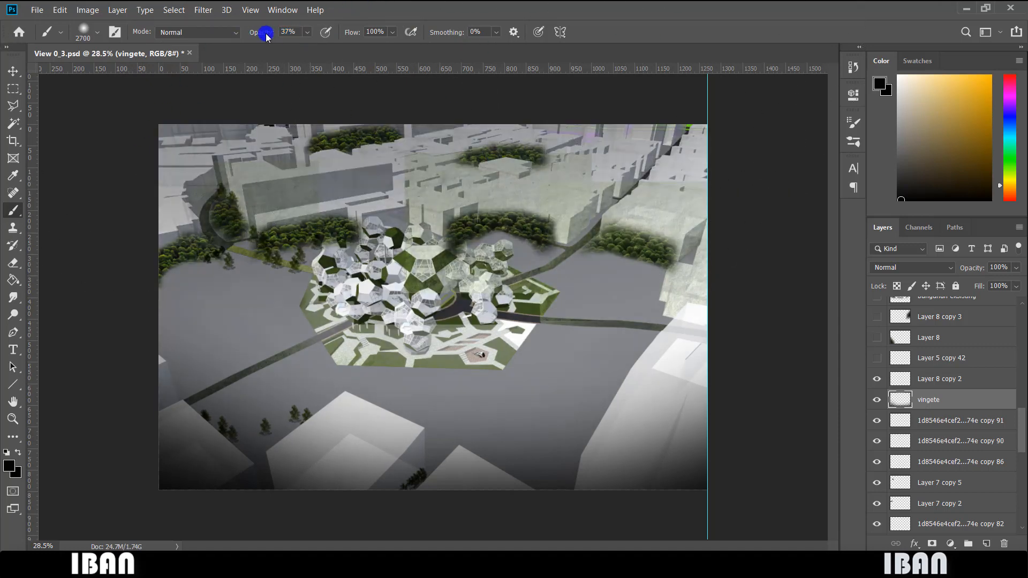
key(ctrl+z)
Show Layer 5 copy 42, Layer 8 and Layer 8 copy 3 above the vignette.
scroll(986, 386, up, 4)
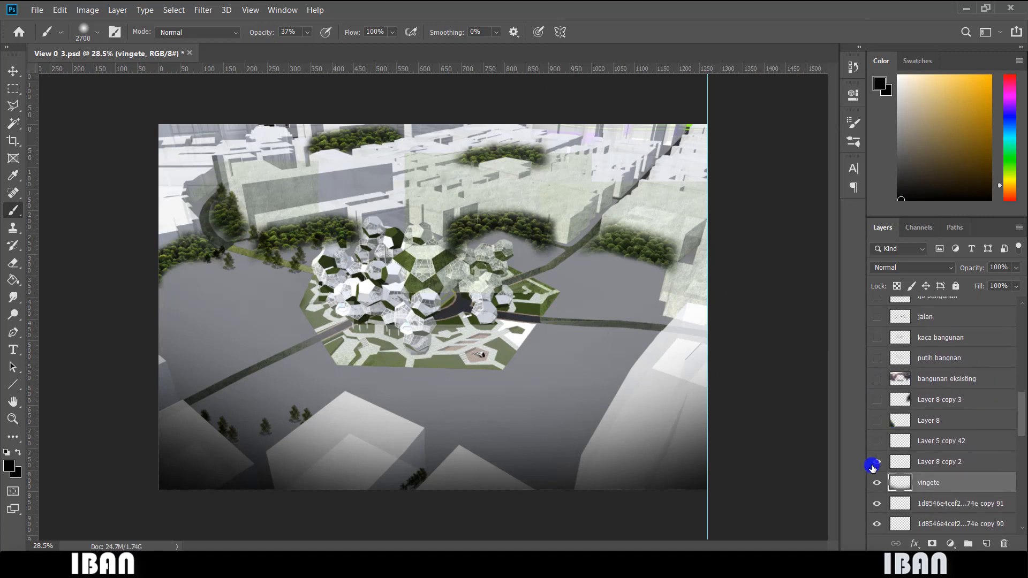
click(877, 421)
scroll(684, 328, up, 5)
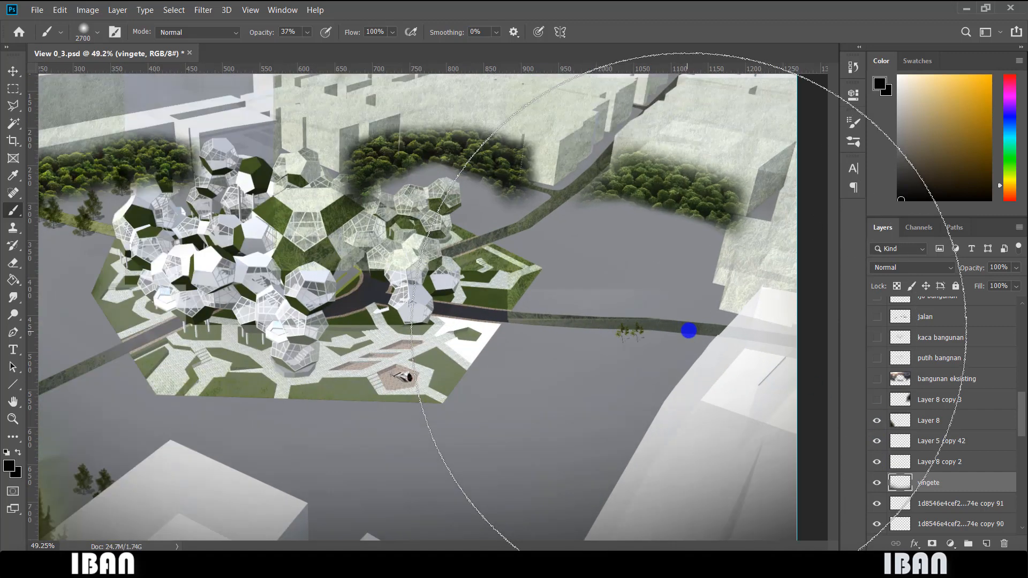
scroll(696, 332, down, 7)
click(876, 400)
click(877, 400)
click(876, 400)
Show the bangunan eksisting background layer, comparing the image with and without it, and select it.
click(877, 379)
click(877, 379)
click(876, 379)
click(877, 379)
click(877, 379)
scroll(629, 257, up, 3)
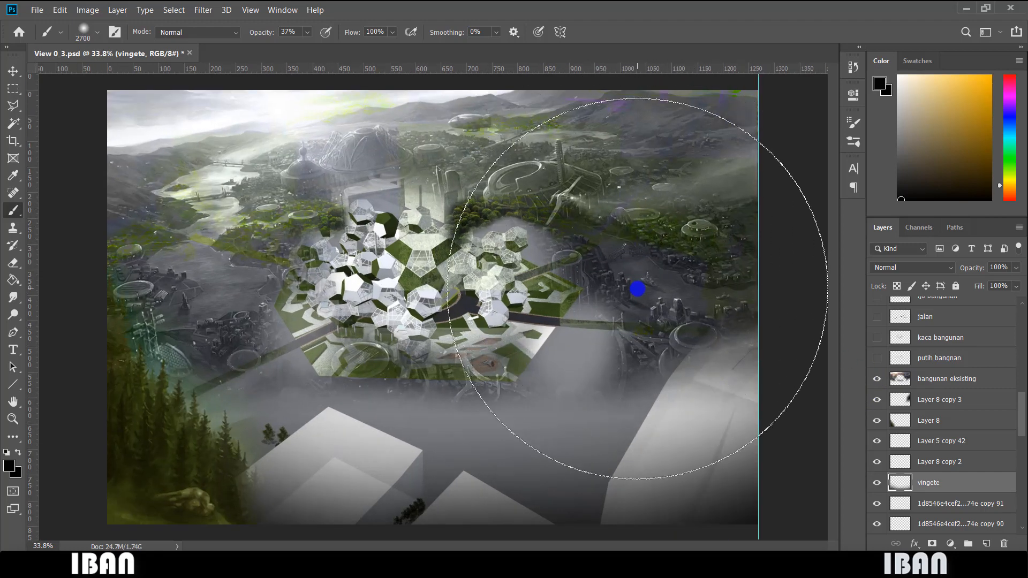
scroll(637, 289, down, 2)
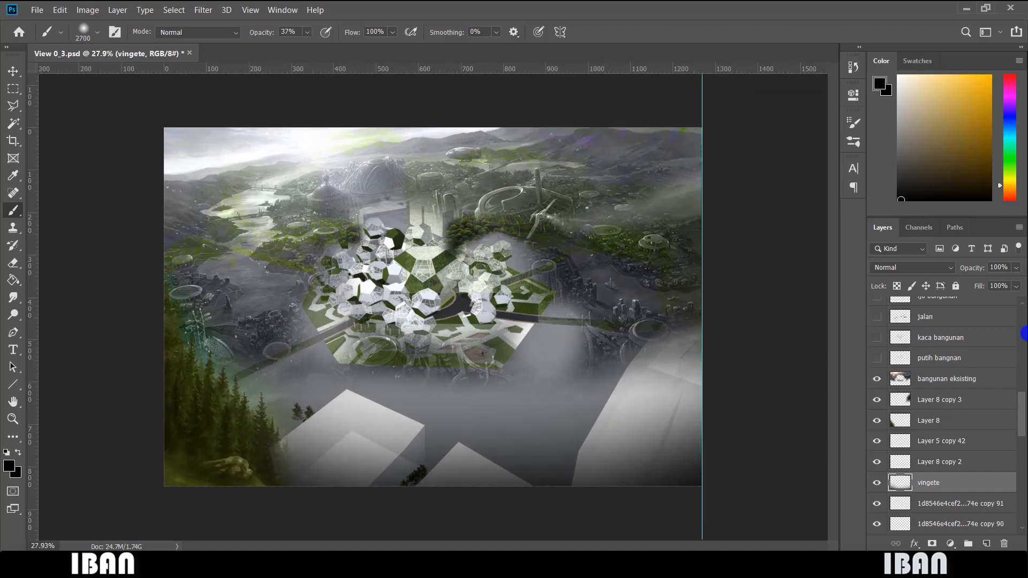
click(941, 379)
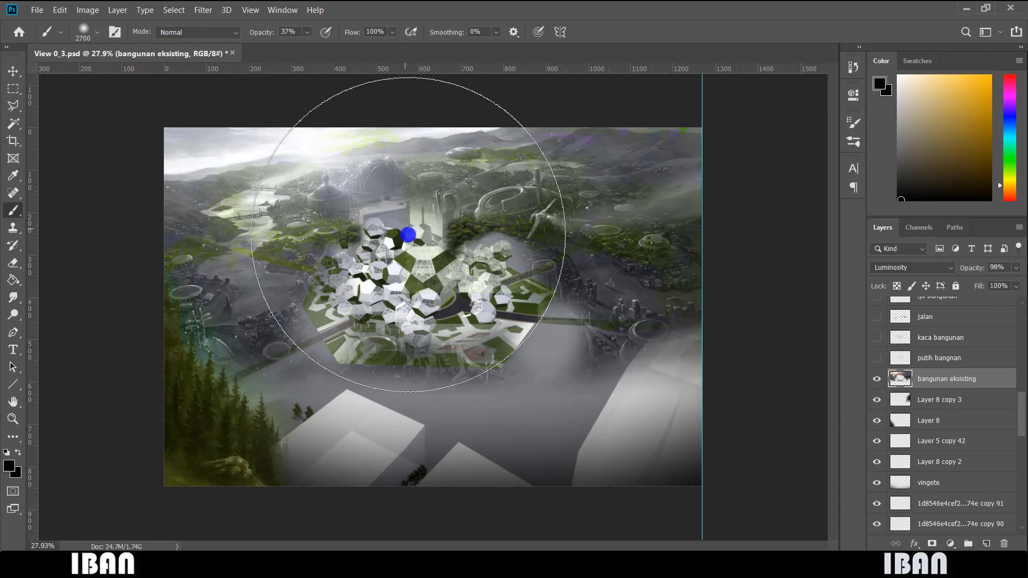
Show the putih bangnan layer, switching its visibility repeatedly to compare the building's white panels with and without it.
scroll(402, 263, up, 2)
scroll(484, 270, down, 1)
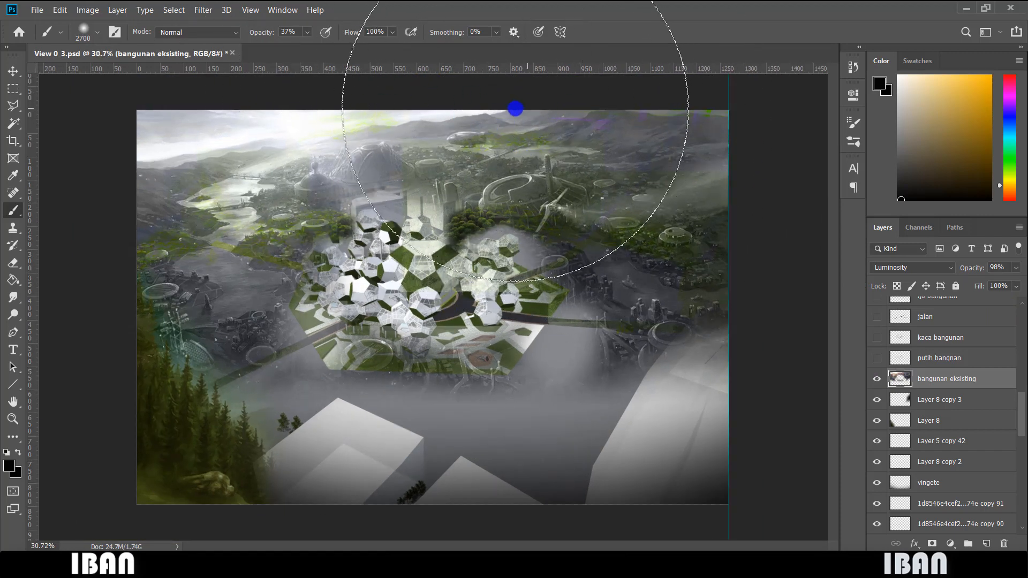
scroll(969, 405, up, 3)
scroll(959, 412, up, 2)
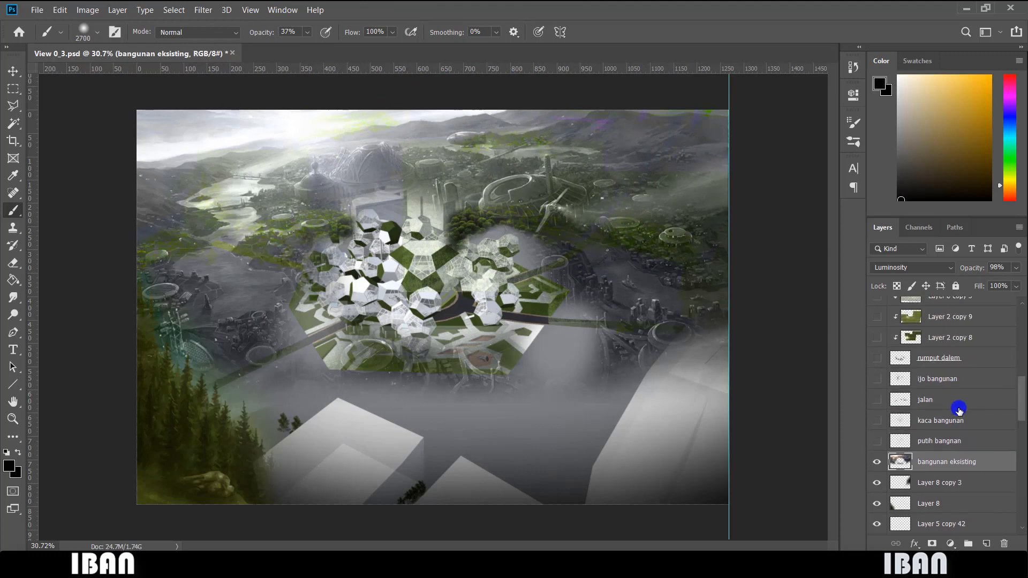
click(875, 462)
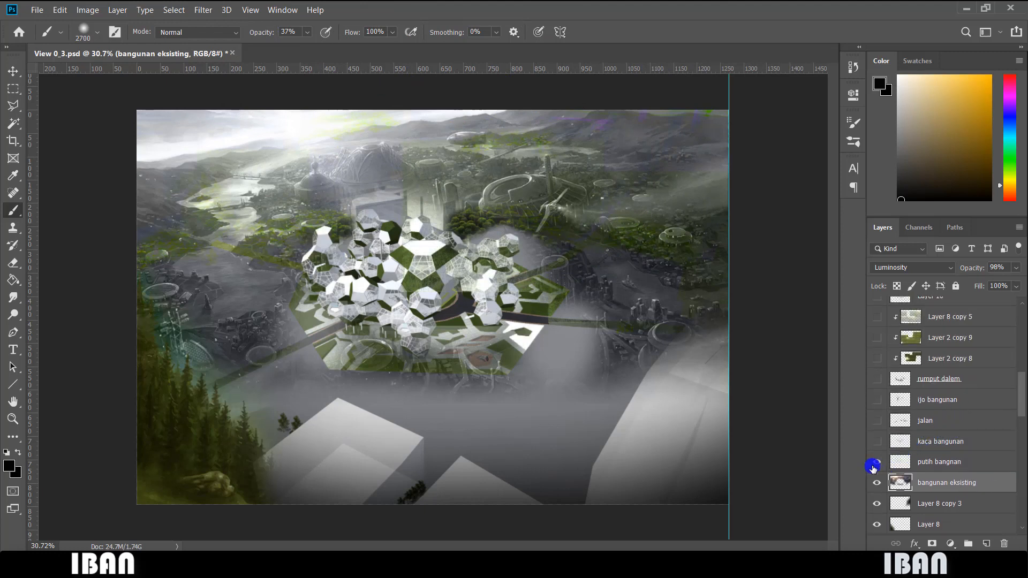
click(875, 463)
click(875, 463)
click(874, 464)
click(874, 464)
click(875, 463)
click(874, 463)
click(874, 463)
click(874, 464)
click(875, 463)
click(875, 463)
Compare the building with and without the kaca bangunan and putih bangnan layers.
click(878, 445)
click(878, 446)
click(878, 446)
click(877, 446)
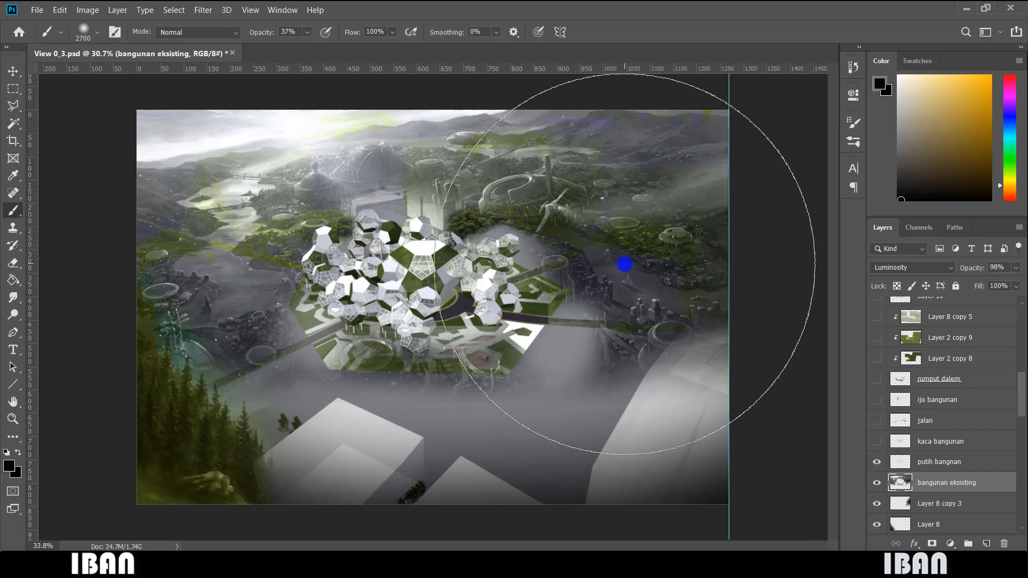
scroll(619, 328, up, 3)
scroll(626, 243, down, 4)
click(876, 465)
click(877, 465)
click(877, 455)
click(877, 462)
Show the glass layer kaca bangunan and the road layer jalan, comparing the image with and without each.
click(879, 445)
click(878, 445)
click(879, 447)
click(879, 446)
click(879, 446)
click(878, 421)
click(877, 421)
click(878, 421)
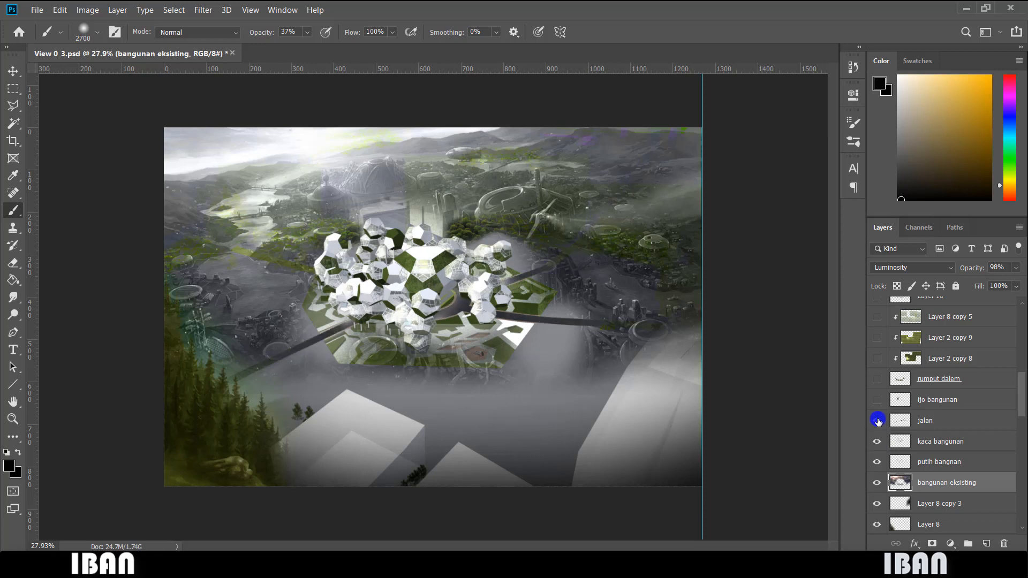
Show the ijo bangunan and rumput dalem layers, switching each repeatedly to compare the greenery with and without them.
click(878, 405)
click(878, 405)
click(878, 405)
click(879, 405)
click(879, 405)
click(878, 380)
click(878, 379)
click(878, 380)
click(879, 380)
click(879, 377)
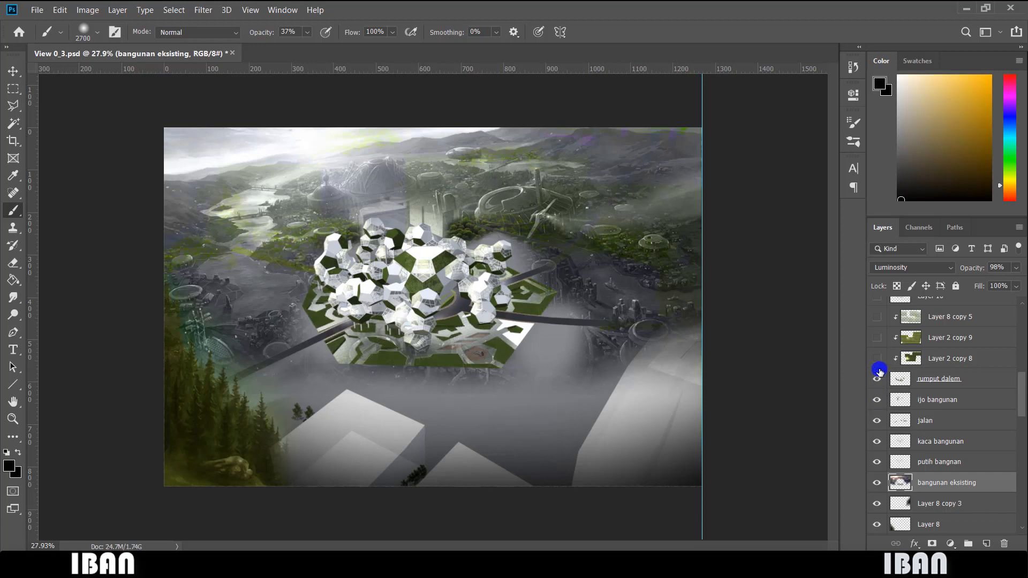
Show the clipped grass texture Layer 2 copy 8 above rumput dalem, comparing the site with and without it.
click(877, 359)
scroll(904, 388, up, 3)
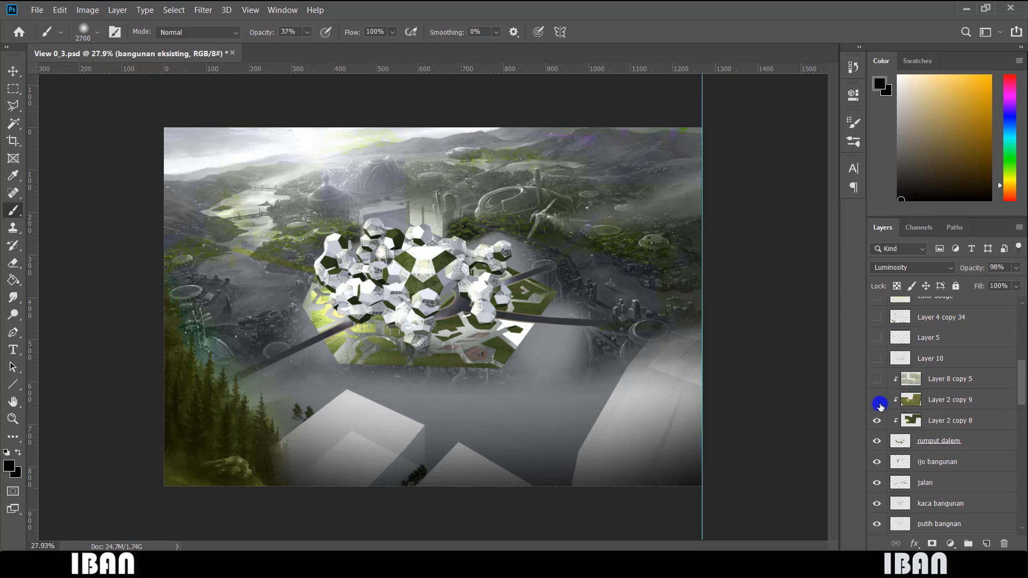
scroll(298, 264, up, 3)
click(878, 422)
click(878, 422)
click(878, 423)
click(878, 423)
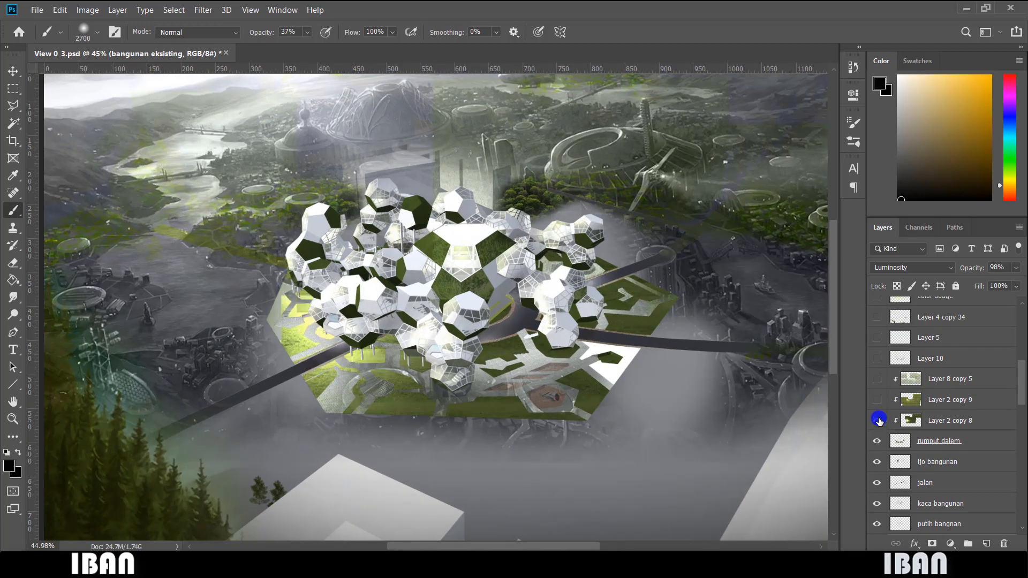
Show the clipped texture layers Layer 2 copy 9 and Layer 8 copy 5, comparing the site with and without each.
click(878, 400)
click(879, 402)
click(879, 402)
click(878, 384)
click(878, 384)
click(878, 384)
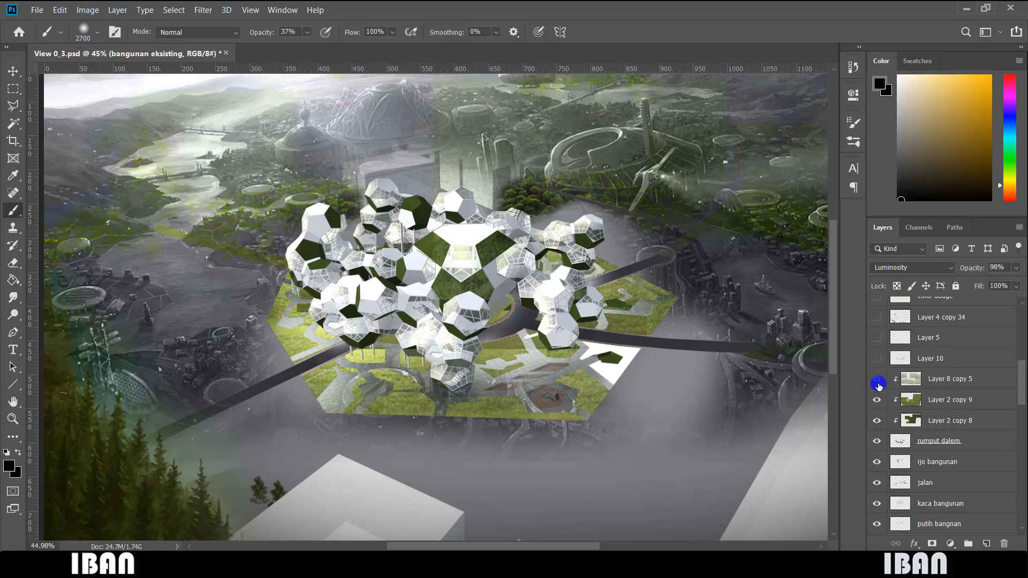
click(878, 383)
click(878, 384)
Show Layer 10, comparing the site with and without it, and show Layer 5.
click(878, 363)
click(878, 363)
click(878, 363)
click(877, 365)
click(878, 365)
scroll(402, 422, down, 2)
scroll(906, 423, up, 1)
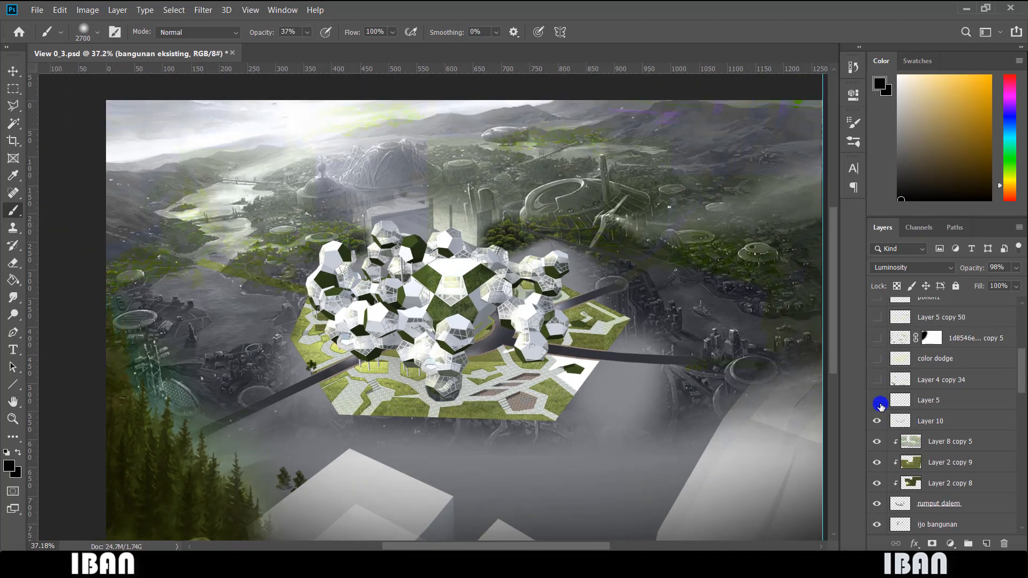
click(879, 405)
scroll(321, 367, up, 10)
scroll(321, 367, down, 10)
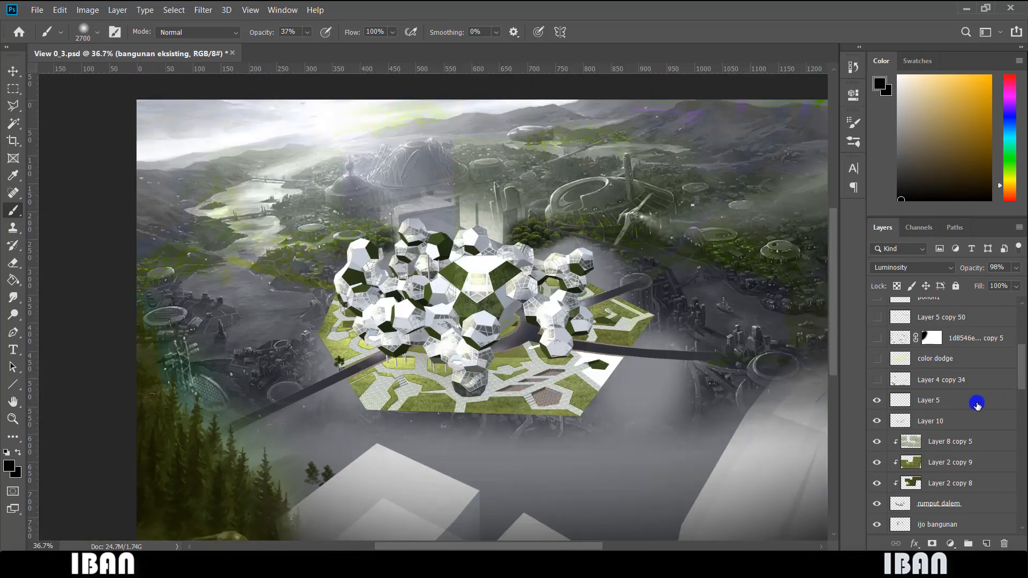
Show Layer 4 copy 34 and the color dodge layer, switching Layer 4 copy 34 to compare the image with and without its trees.
scroll(975, 403, up, 1)
click(879, 441)
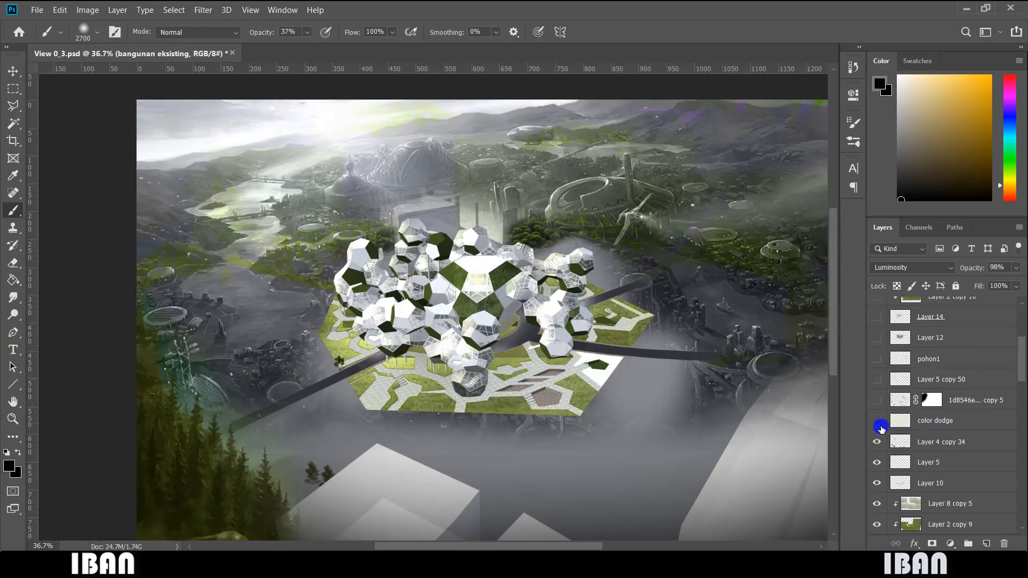
click(881, 421)
scroll(360, 395, down, 2)
click(874, 422)
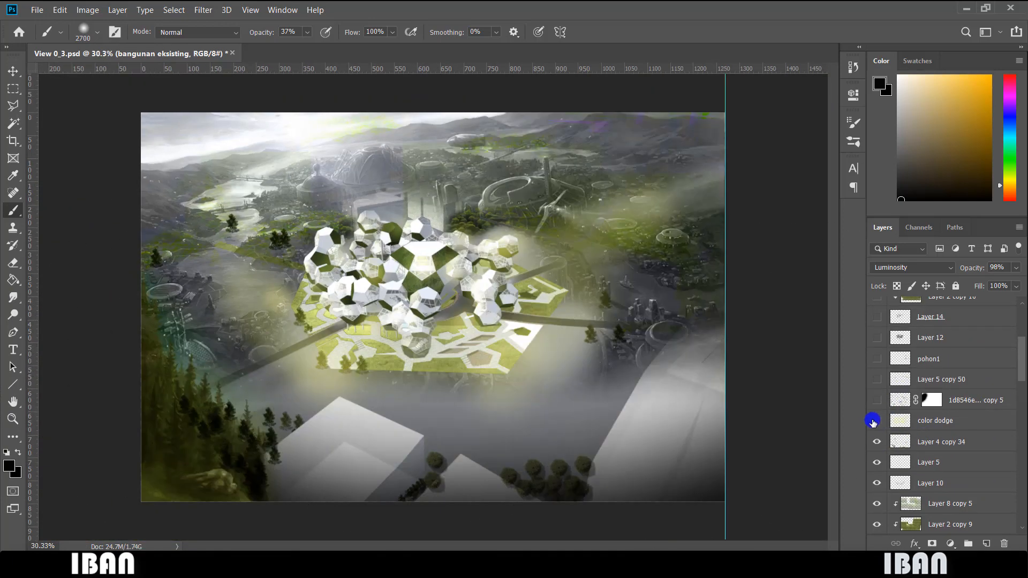
click(875, 441)
click(875, 441)
click(875, 441)
click(875, 438)
Compare the lighting with and without the color dodge layer, leave it shown and select it.
click(876, 422)
click(875, 423)
click(875, 422)
click(876, 422)
click(875, 423)
click(949, 422)
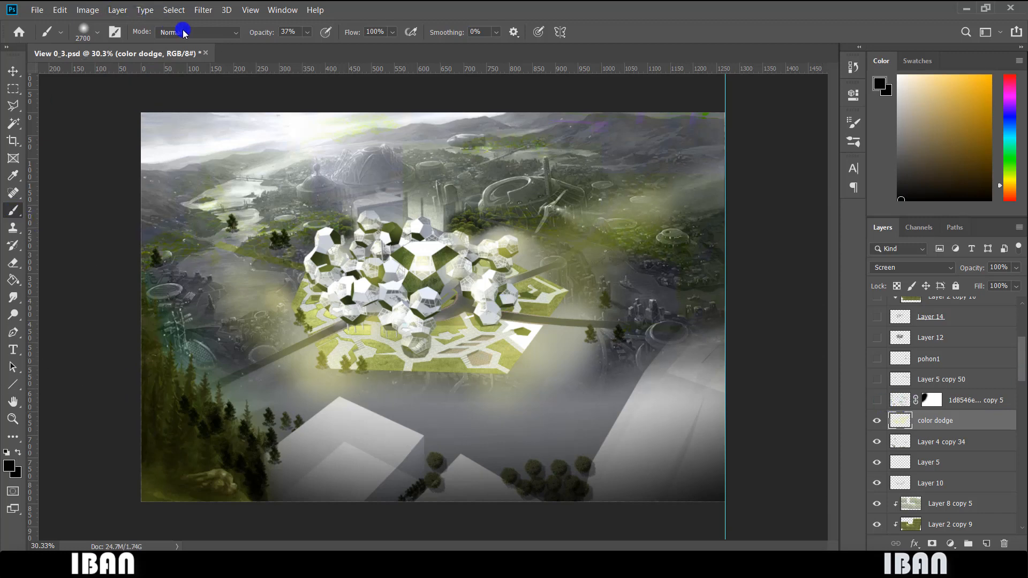
Set the foreground colour to bright purple 6000ff.
click(7, 467)
click(760, 127)
click(776, 171)
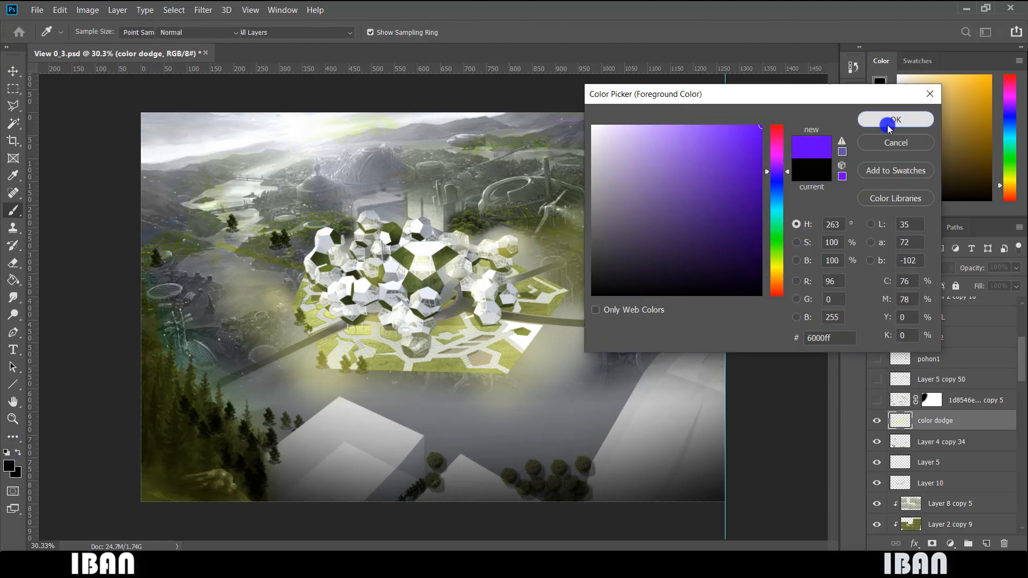
click(889, 120)
Try a broad purple brush stroke across the site on the color dodge layer, keep its Screen blend mode, and undo the stroke.
mouse_move(214, 278)
mouse_down()
mouse_move(631, 275)
mouse_move(648, 416)
mouse_up()
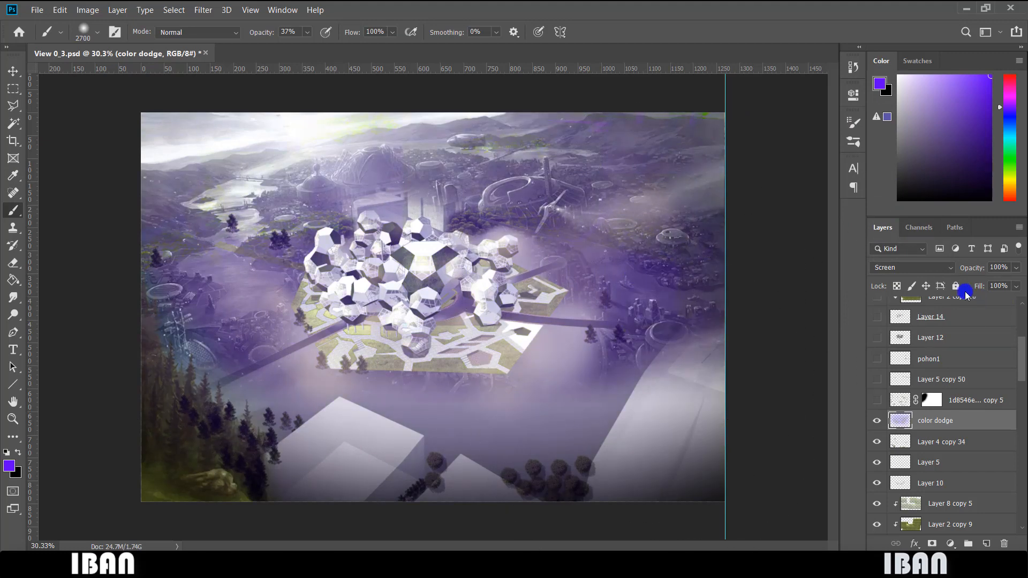
click(930, 271)
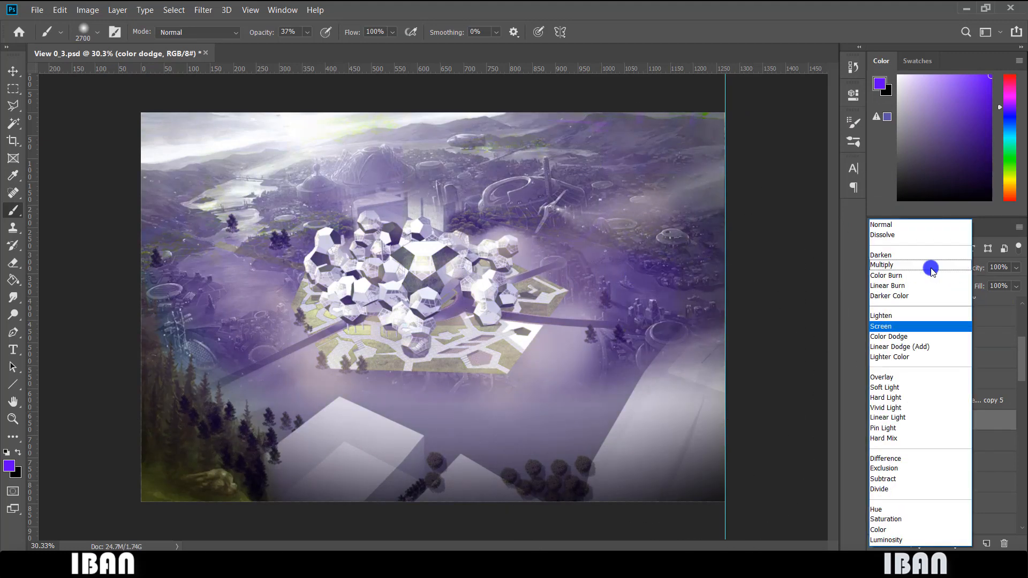
click(910, 328)
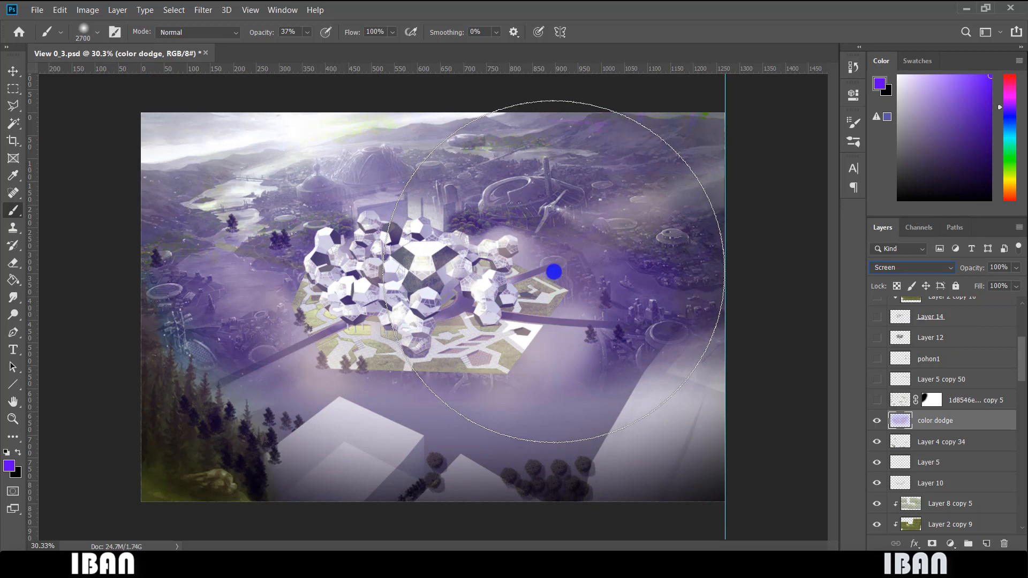
key(ctrl+i)
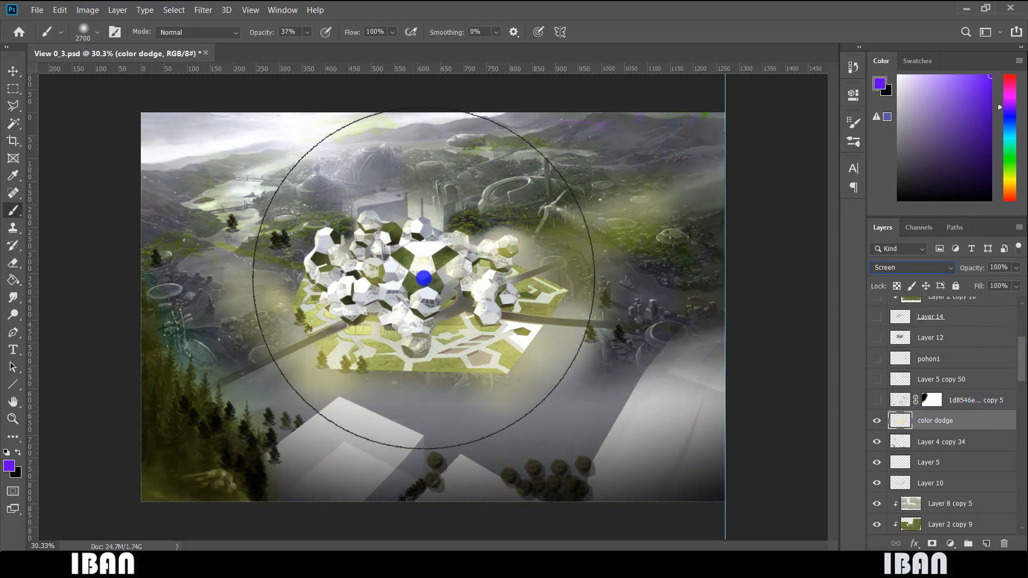
Show the masked tree layer 1d8546e... copy 5, Layer 5 copy 50 and the pohon1 layer.
scroll(960, 458, up, 3)
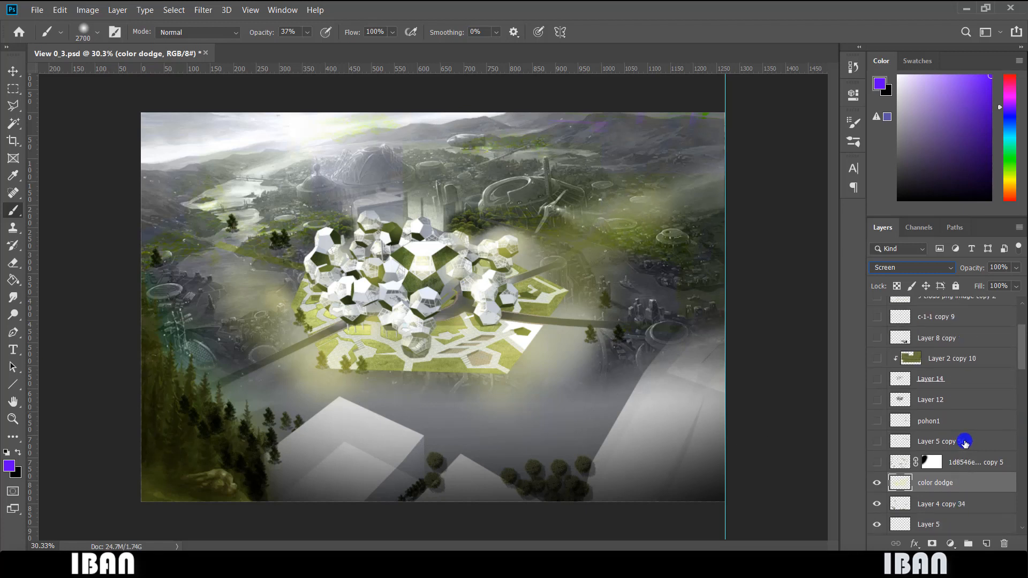
click(878, 463)
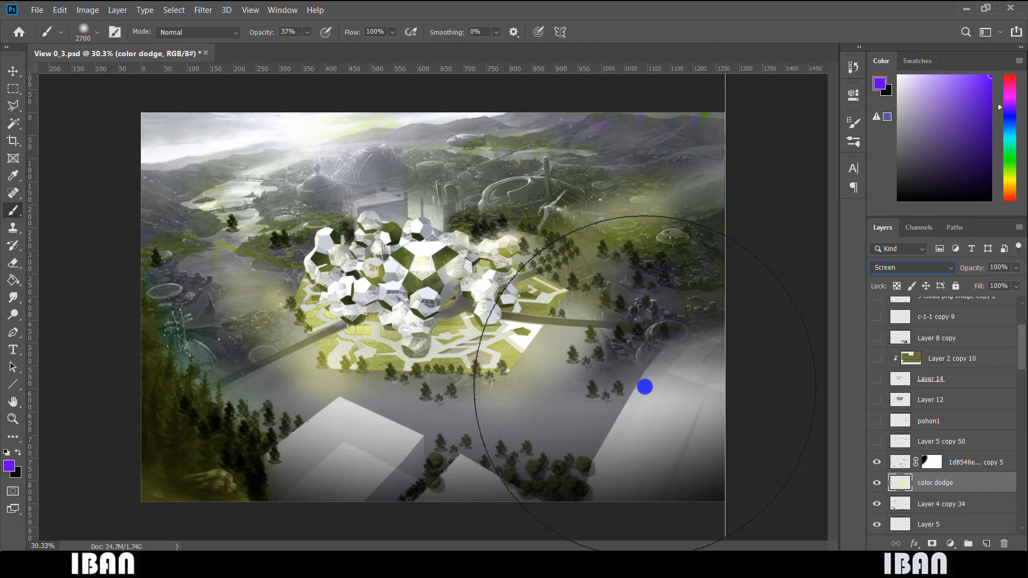
scroll(956, 462, up, 1)
click(877, 462)
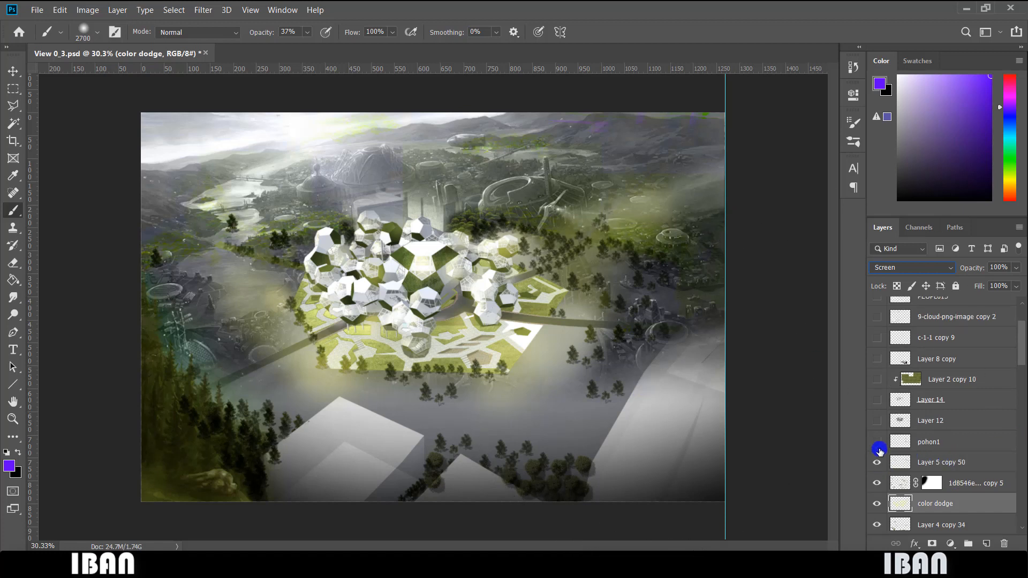
click(878, 442)
Show Layer 12, switching it repeatedly to compare the building with and without it.
click(878, 422)
click(877, 422)
click(877, 423)
click(878, 423)
click(878, 422)
click(877, 422)
click(878, 422)
click(878, 423)
click(877, 423)
click(877, 423)
click(878, 423)
click(878, 423)
click(877, 423)
click(878, 423)
click(877, 423)
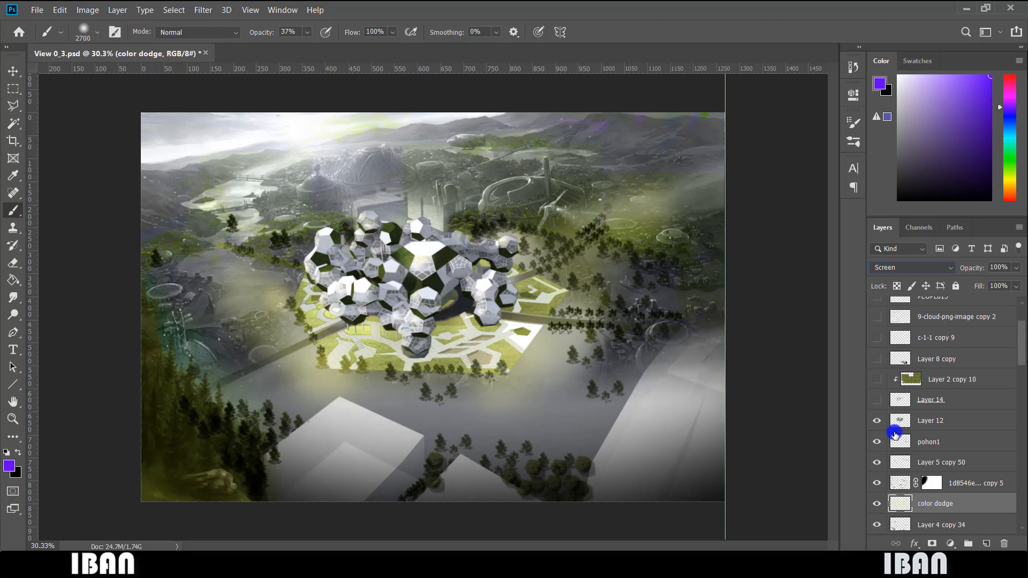
Show Layer 14 and its clipped texture Layer 2 copy 10, comparing the image with and without the texture.
scroll(883, 431, up, 3)
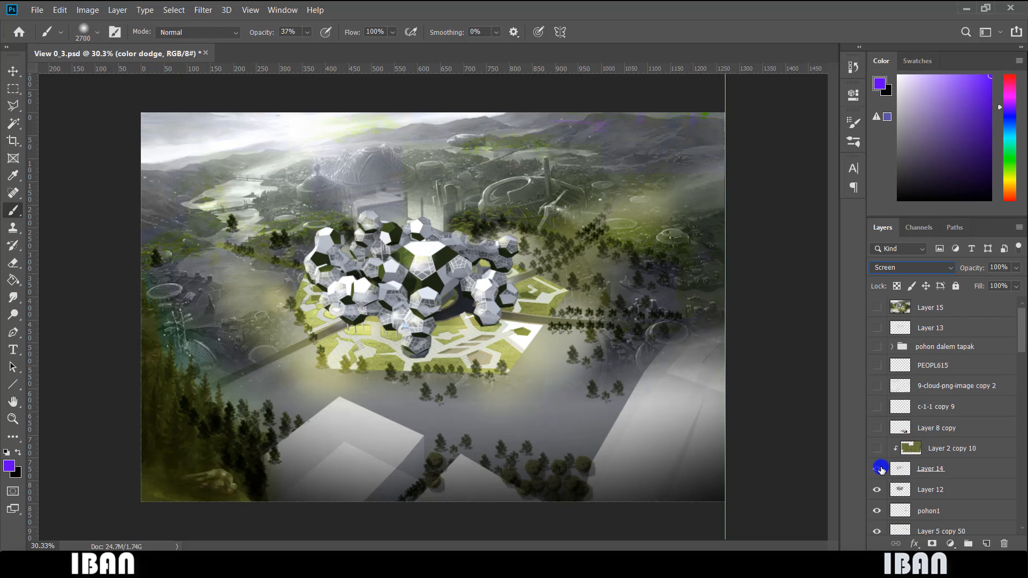
click(878, 450)
click(877, 449)
click(878, 450)
Show Layer 8 copy, comparing the image with and without the foreground spacecraft.
click(879, 431)
click(879, 431)
click(879, 431)
click(879, 432)
click(880, 431)
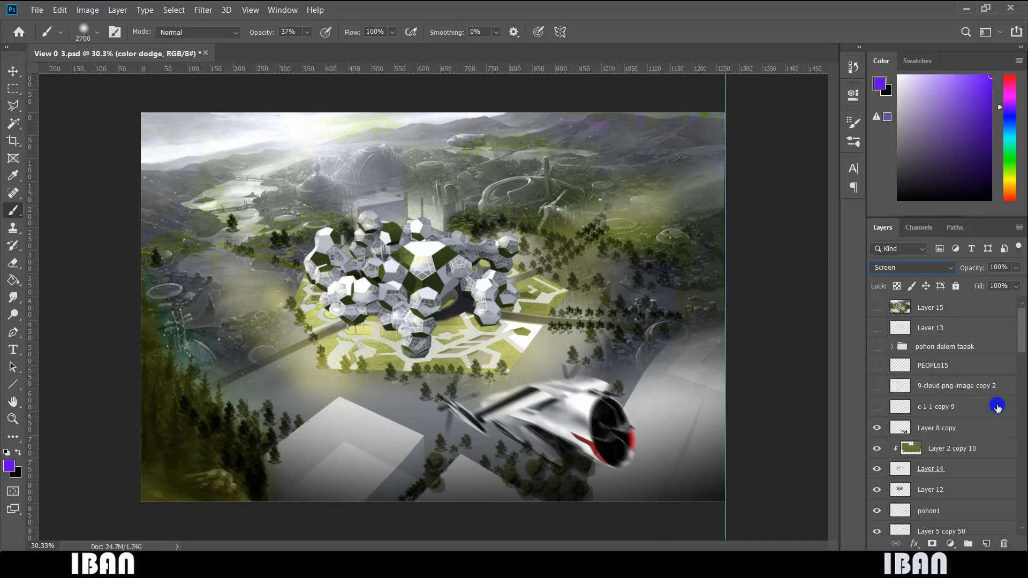
Show the c-1-1 copy 9 layer and examine its cars on the road up close.
click(877, 407)
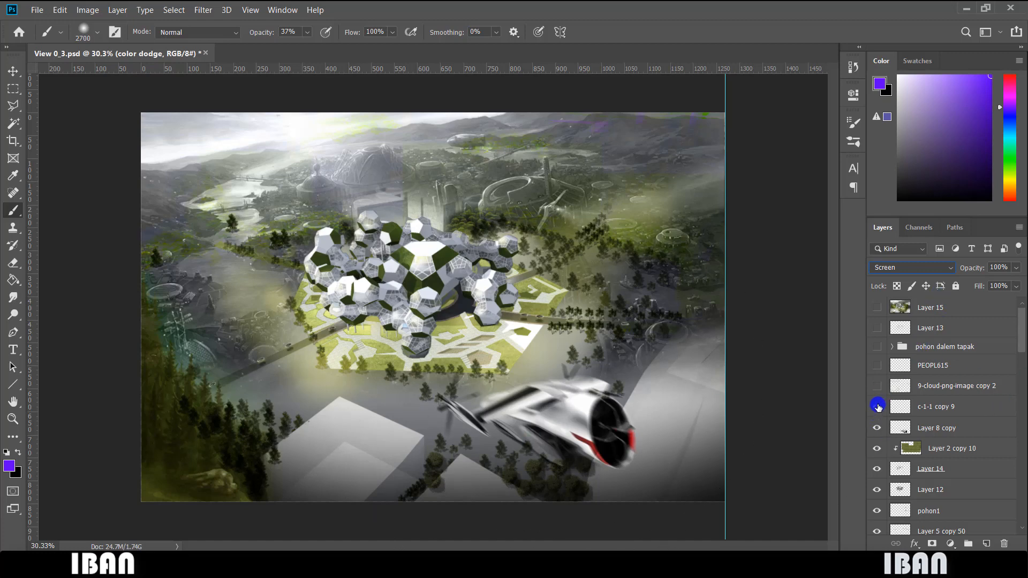
click(877, 406)
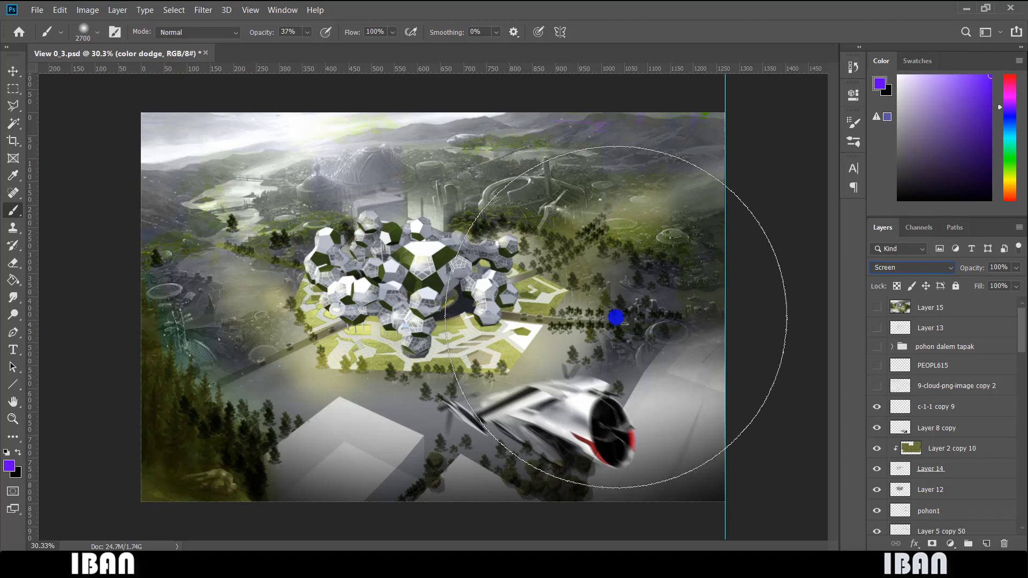
click(663, 4)
key(v)
scroll(418, 372, up, 15)
scroll(261, 270, down, 8)
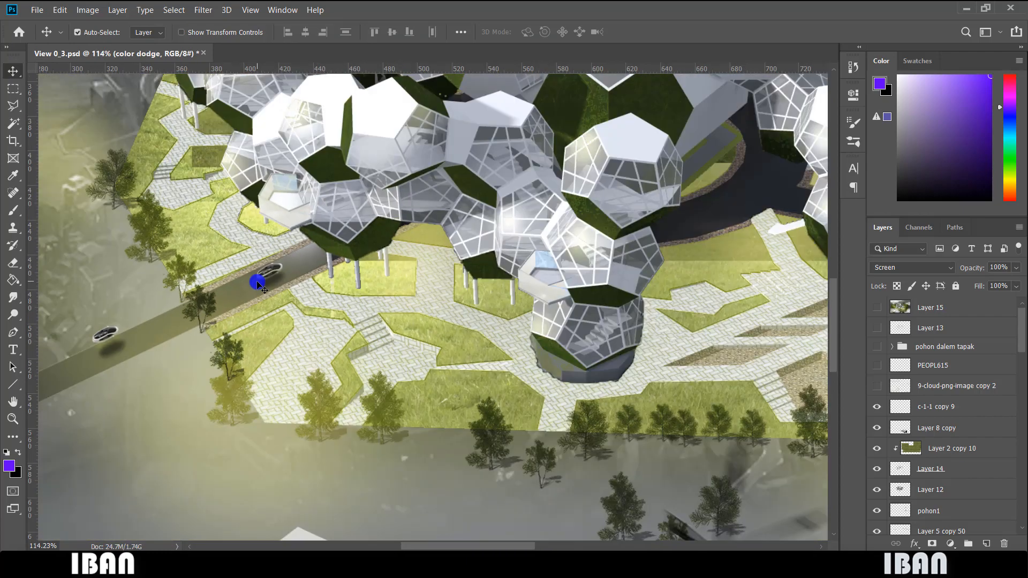
scroll(675, 247, up, 10)
scroll(608, 287, down, 12)
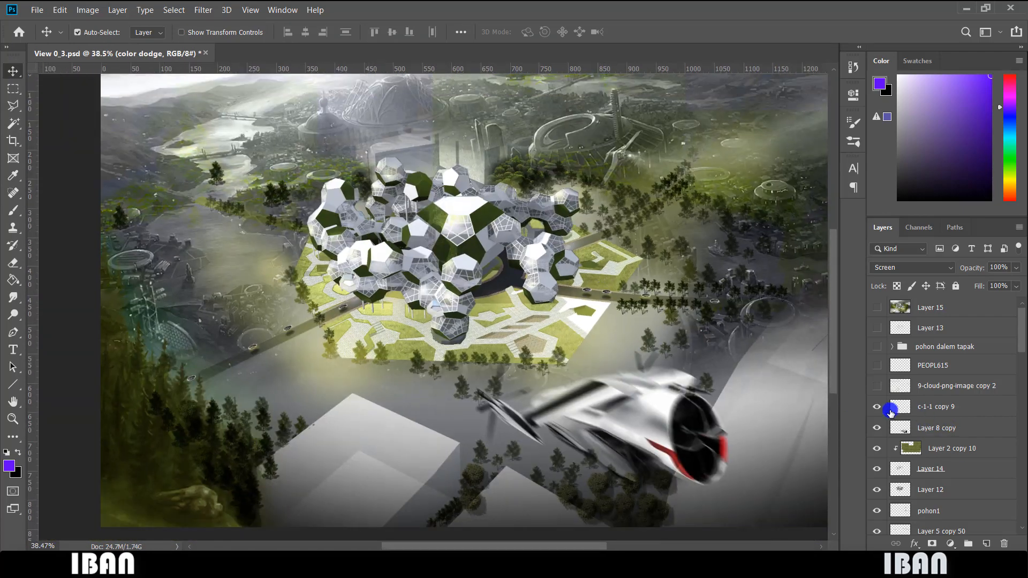
Show the 9-cloud-png-image copy 2 layer, comparing the image with and without its clouds, and show PEOPL615.
click(878, 386)
click(879, 386)
click(878, 385)
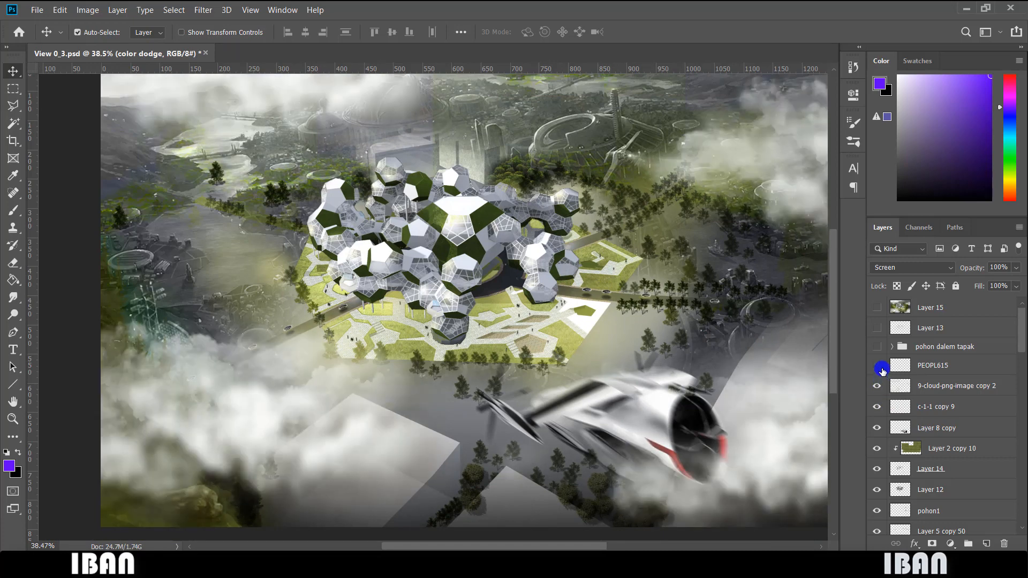
Show the pohon dalem tapak group, comparing the site with and without its trees both overall and up close.
click(876, 349)
click(877, 350)
click(877, 349)
click(877, 350)
click(877, 350)
scroll(608, 340, up, 8)
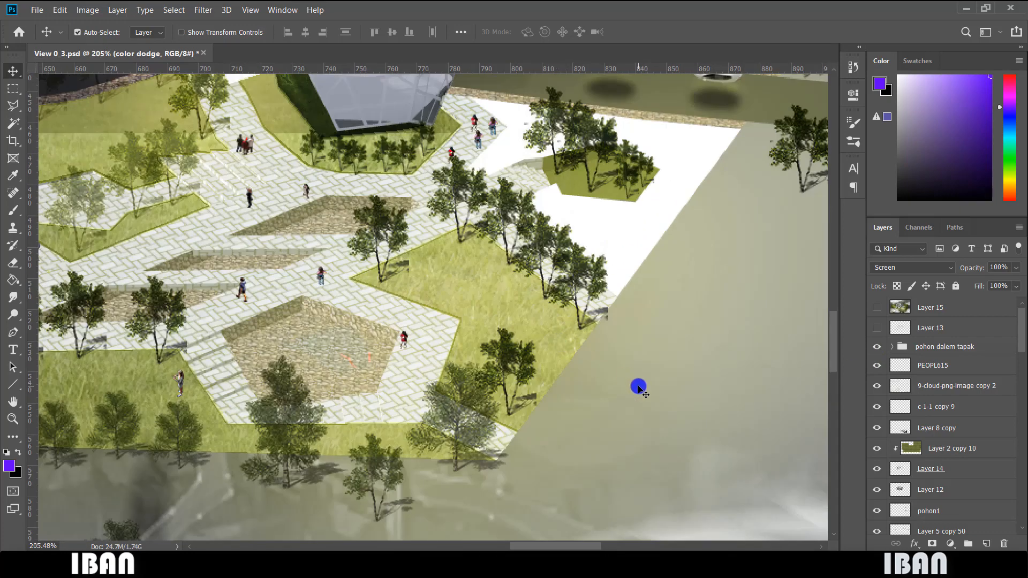
scroll(638, 390, down, 2)
click(877, 348)
click(877, 348)
click(876, 348)
click(877, 348)
scroll(644, 368, down, 7)
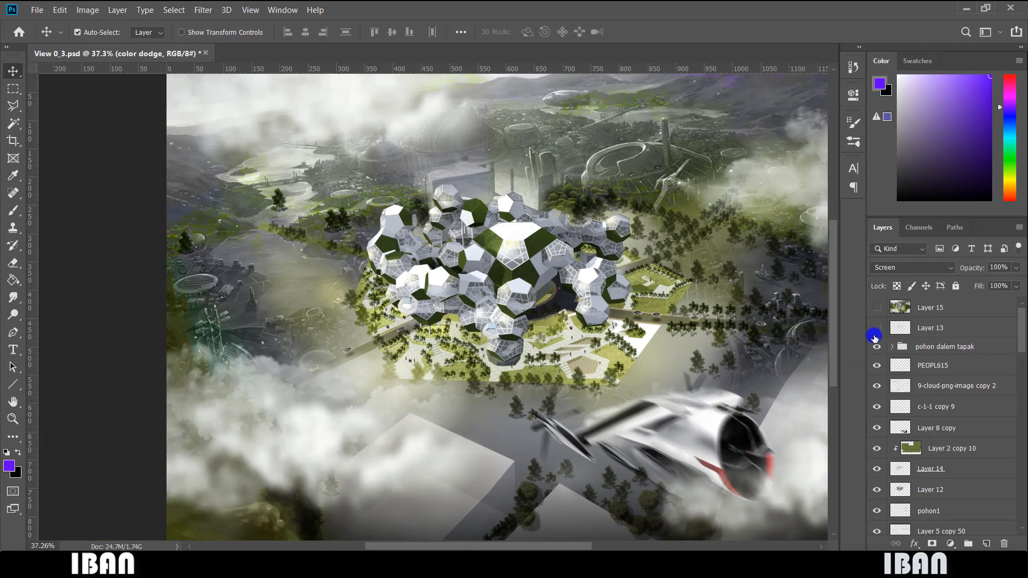
Show Layer 13, switching it repeatedly to compare the image with and without it.
click(875, 330)
click(876, 330)
click(876, 330)
click(877, 330)
click(876, 330)
click(876, 330)
click(877, 330)
click(876, 330)
click(876, 330)
Compare the whole image with and without the merged Layer 15, leave it shown and select it.
click(876, 307)
click(877, 307)
click(877, 307)
key(ctrl+minus)
click(876, 309)
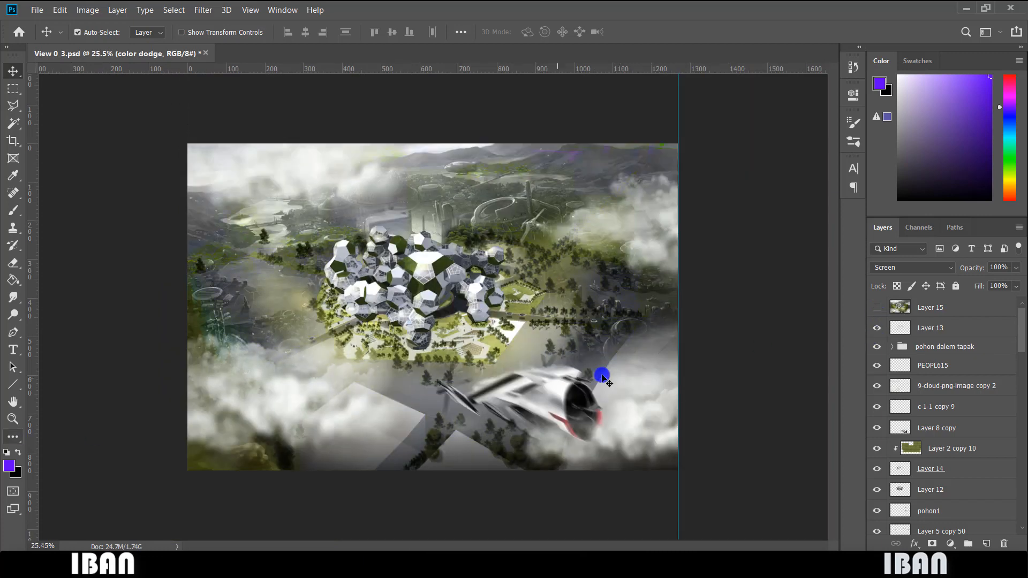
key(ctrl+plus)
click(876, 308)
key(ctrl+minus)
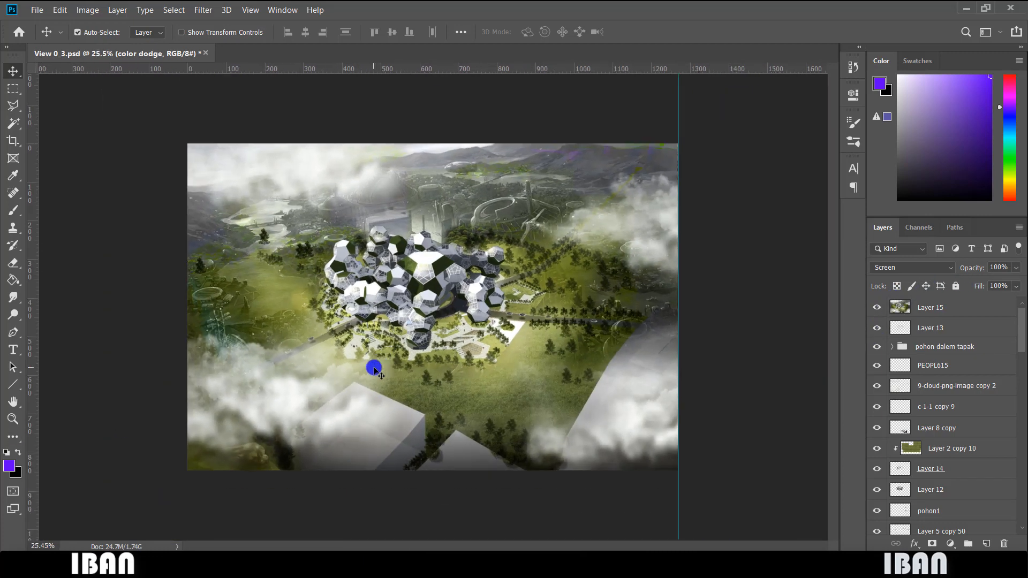
key(ctrl+plus)
click(953, 310)
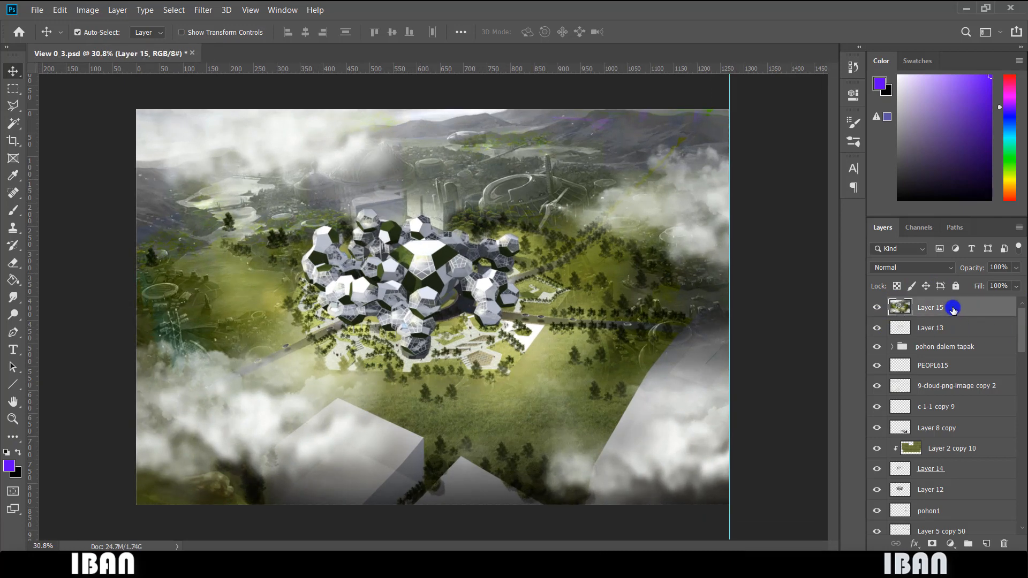
scroll(489, 359, down, 1)
scroll(490, 359, up, 2)
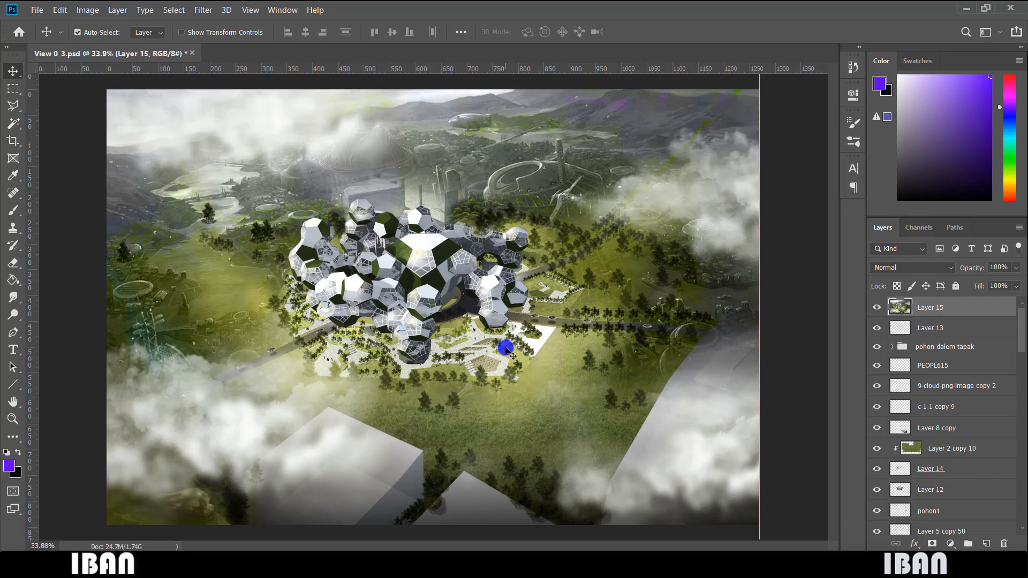
Try stamping all visible layers into a new merged layer above Layer 13, undo it and reselect Layer 15.
click(972, 328)
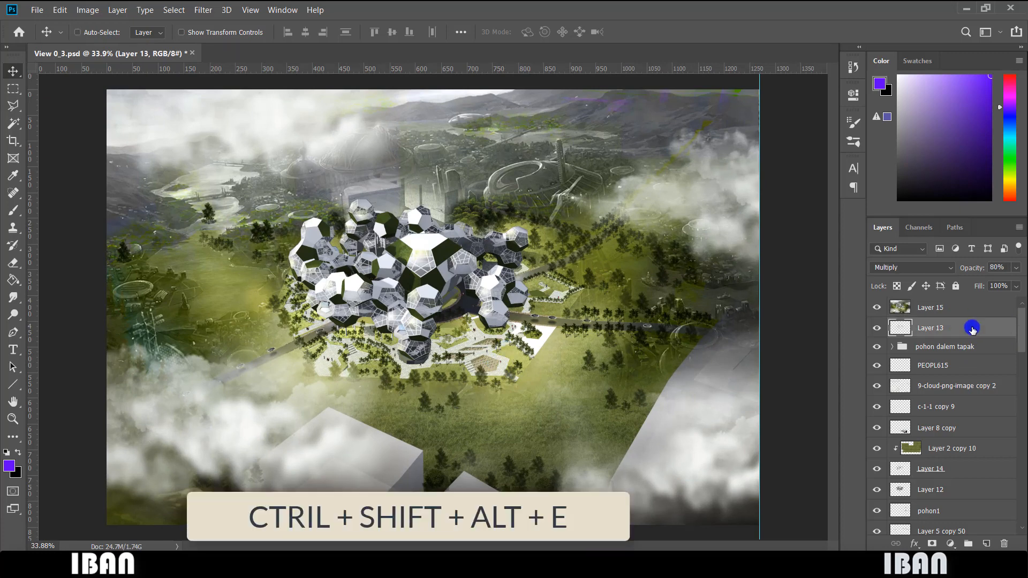
key(ctrl+shift+alt+e)
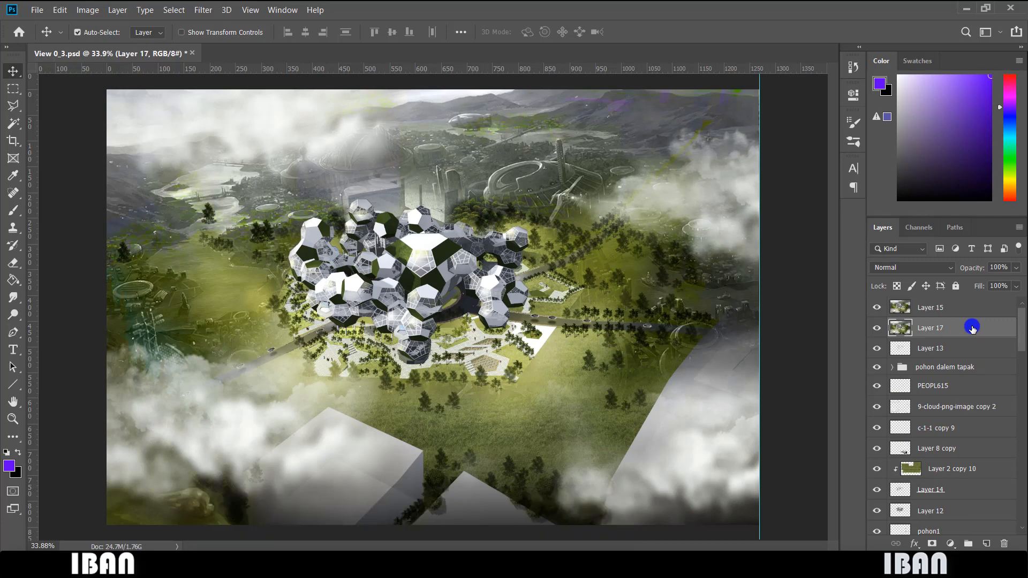
key(ctrl+z)
click(962, 310)
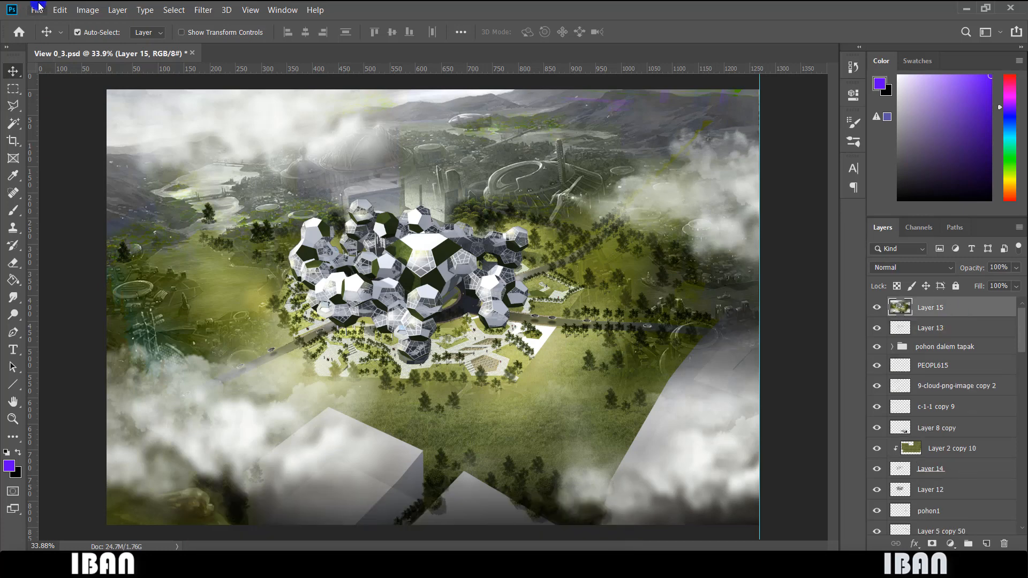
Open Layer 15 in the Camera Raw Filter and try Exposure +0.05 and Highlights -13.
click(203, 9)
click(209, 84)
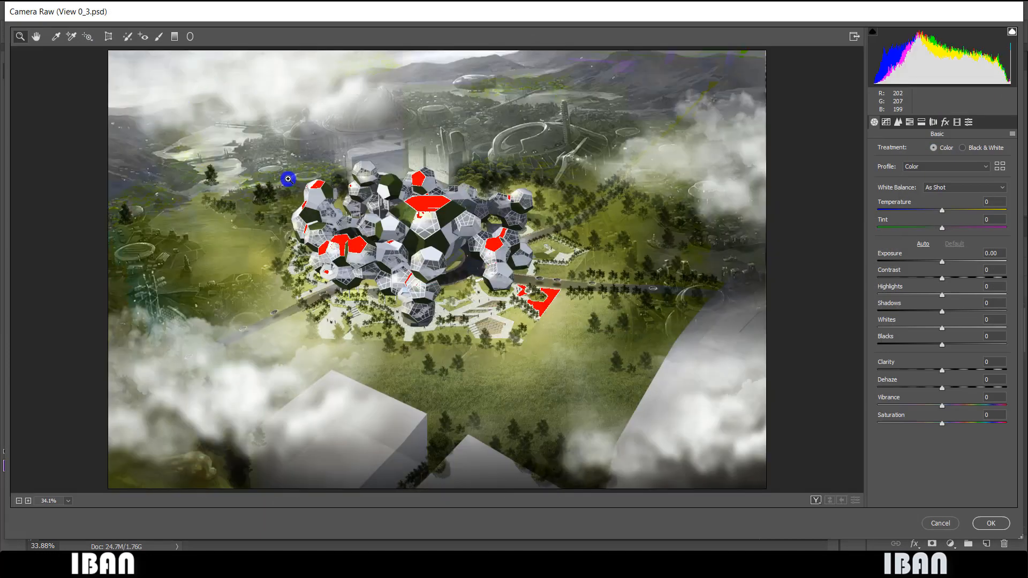
mouse_move(331, 275)
mouse_down()
mouse_move(1006, 44)
mouse_move(1001, 60)
mouse_up()
mouse_move(537, 64)
mouse_down()
mouse_move(999, 32)
mouse_move(982, 60)
mouse_move(962, 297)
mouse_up()
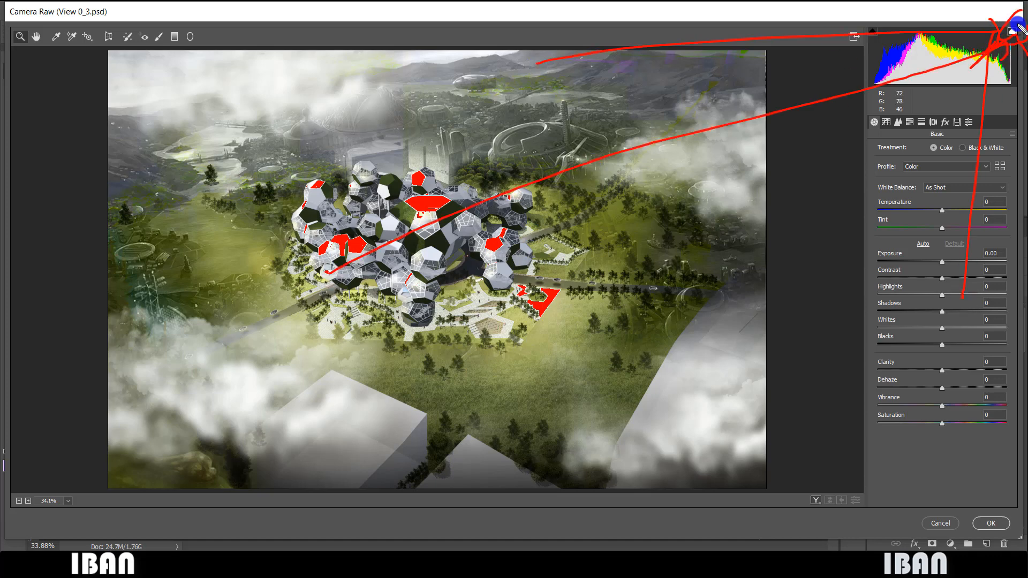
key(Escape)
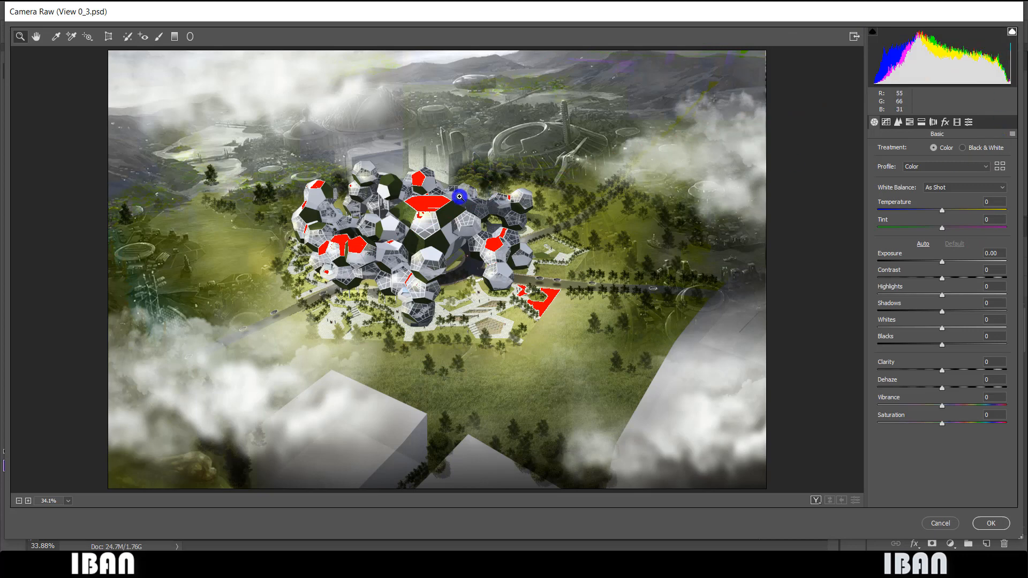
mouse_move(938, 262)
mouse_down()
mouse_move(1007, 262)
mouse_move(942, 264)
mouse_up()
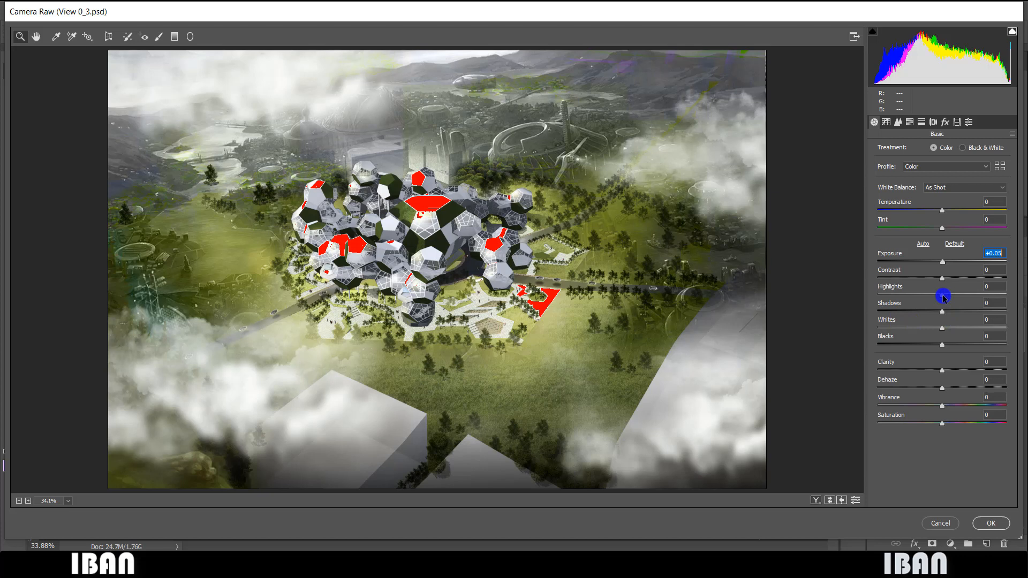
drag(943, 298, 933, 294)
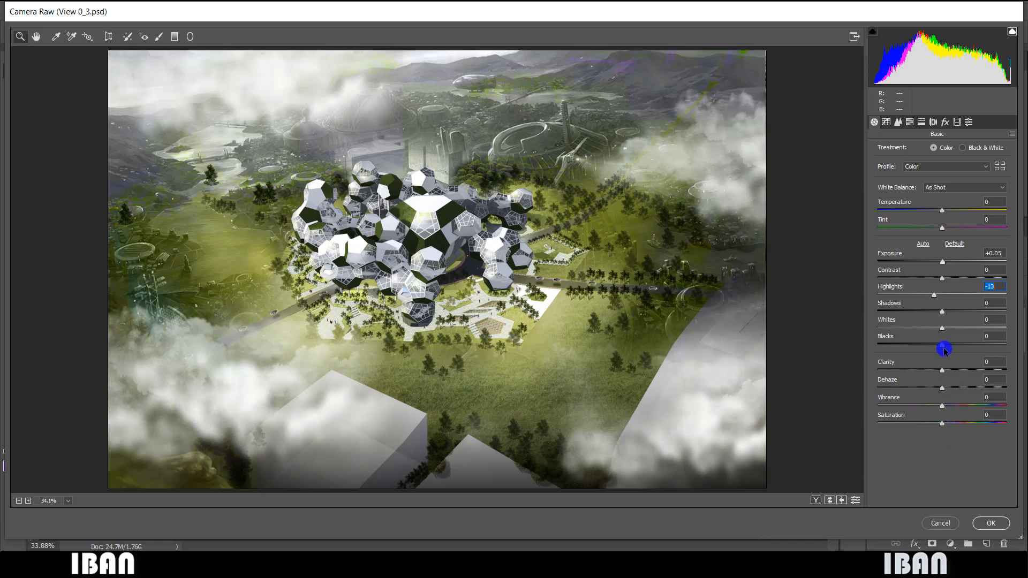
Try Clarity +51, Dehaze +48, Vibrance -82 and Saturation +85 in Camera Raw, and cancel the filter.
drag(944, 371, 999, 391)
click(973, 385)
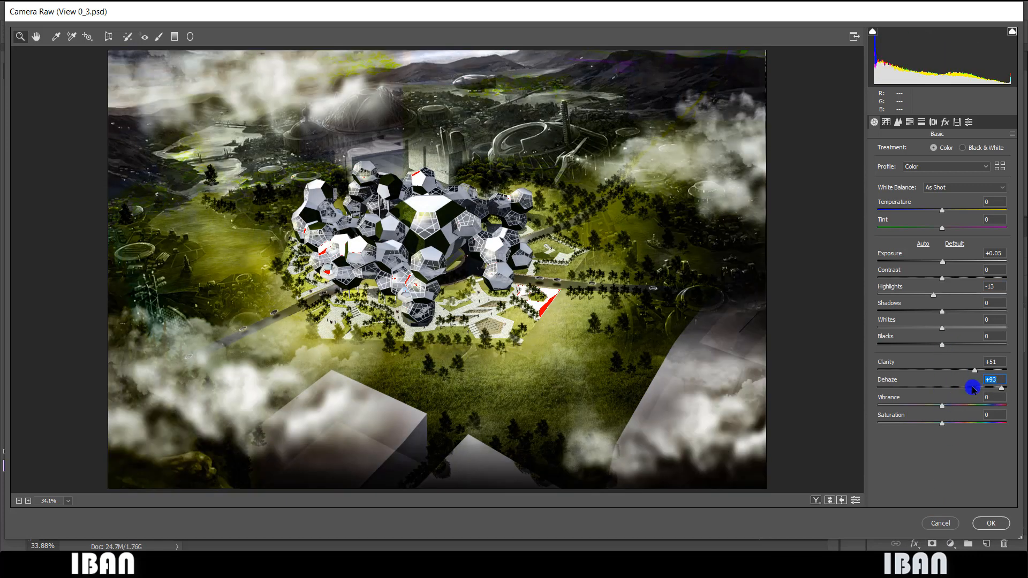
drag(942, 408, 832, 413)
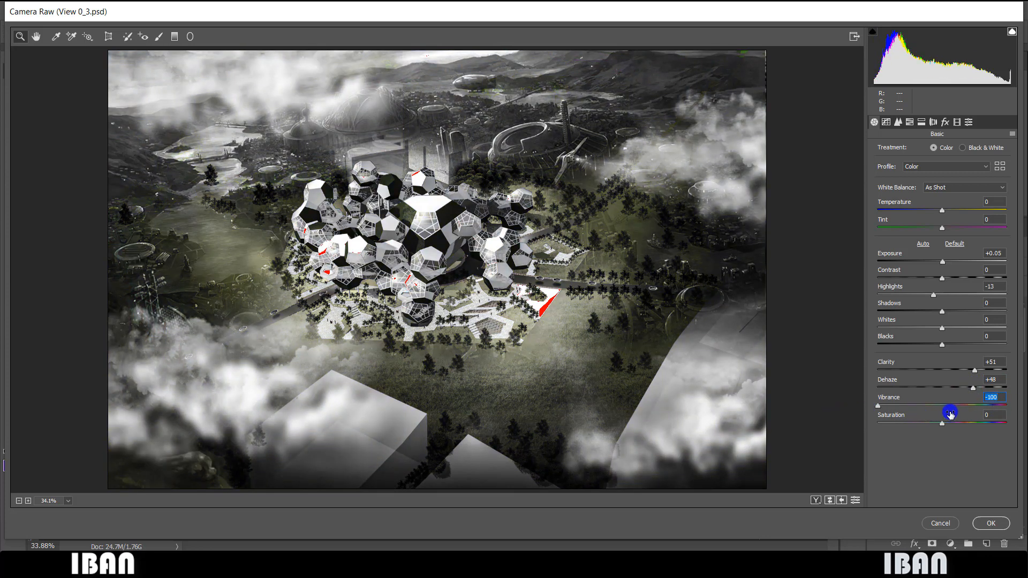
drag(884, 406, 996, 426)
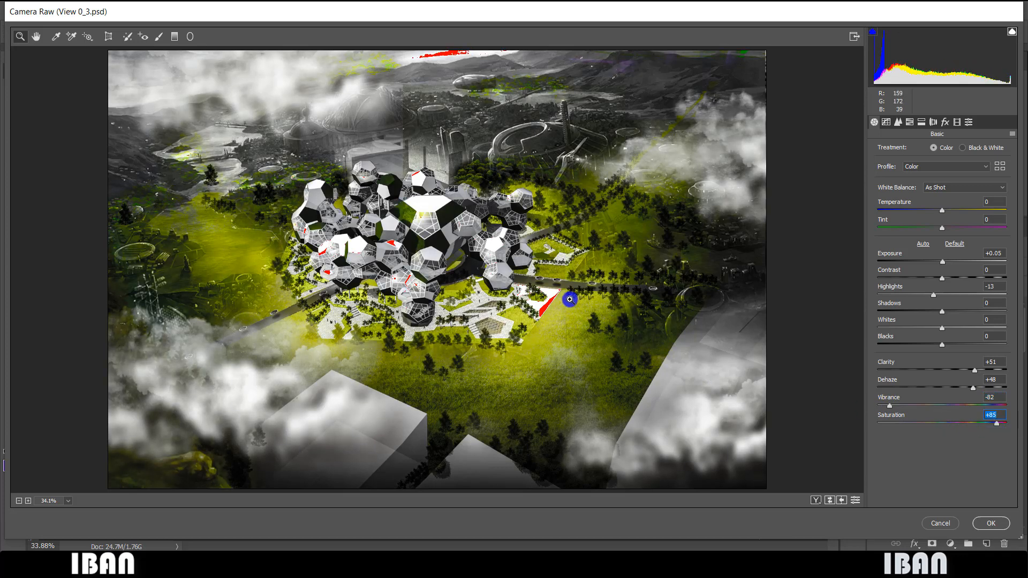
scroll(569, 299, down, 1)
scroll(570, 299, down, 4)
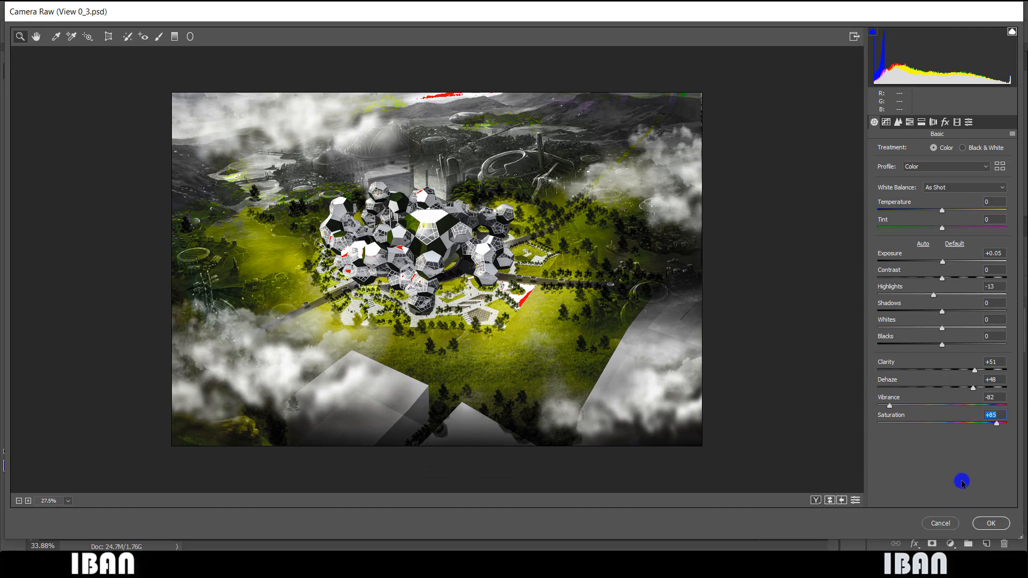
click(941, 523)
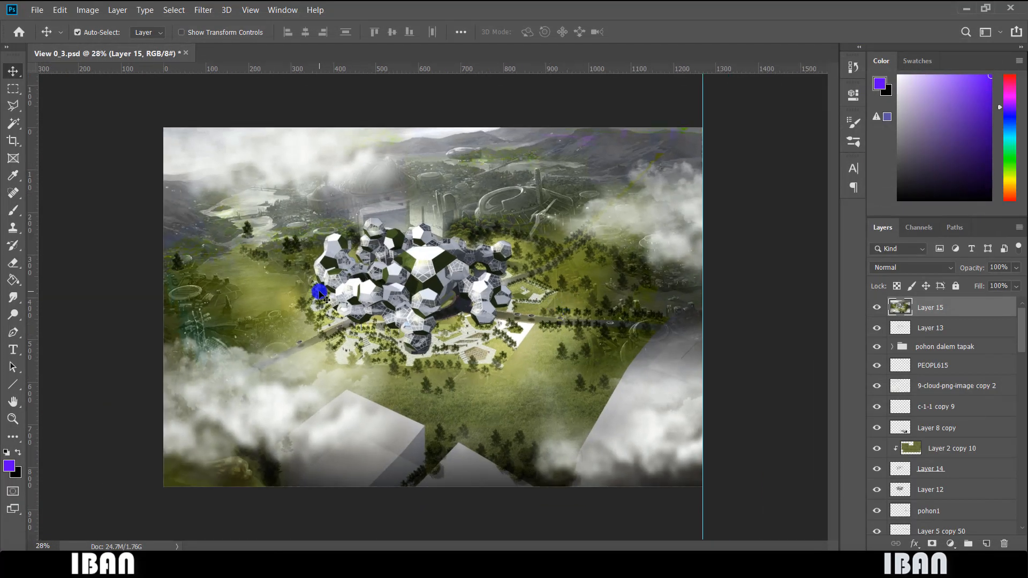
scroll(321, 294, up, 5)
scroll(365, 375, down, 4)
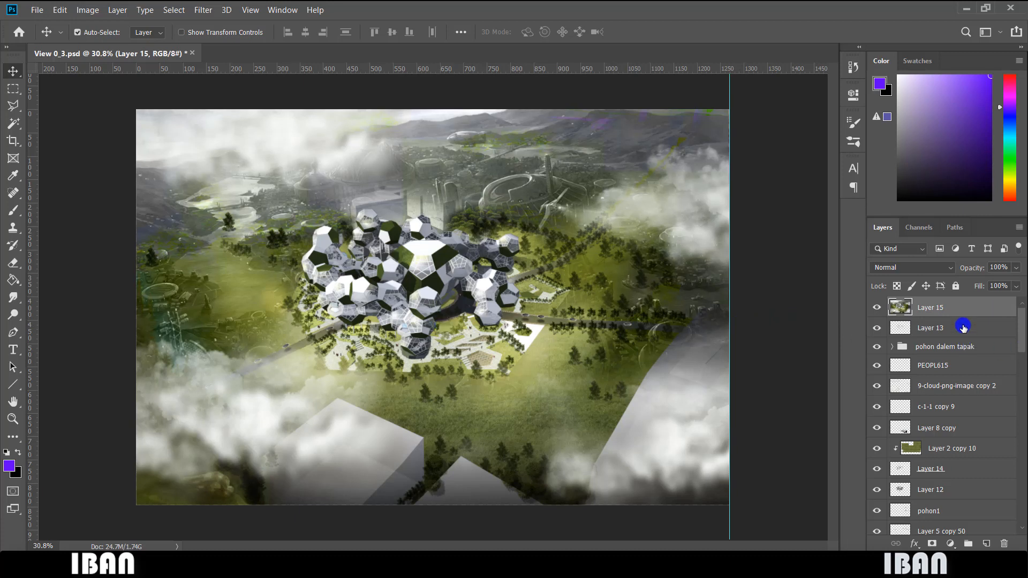
click(962, 326)
click(957, 309)
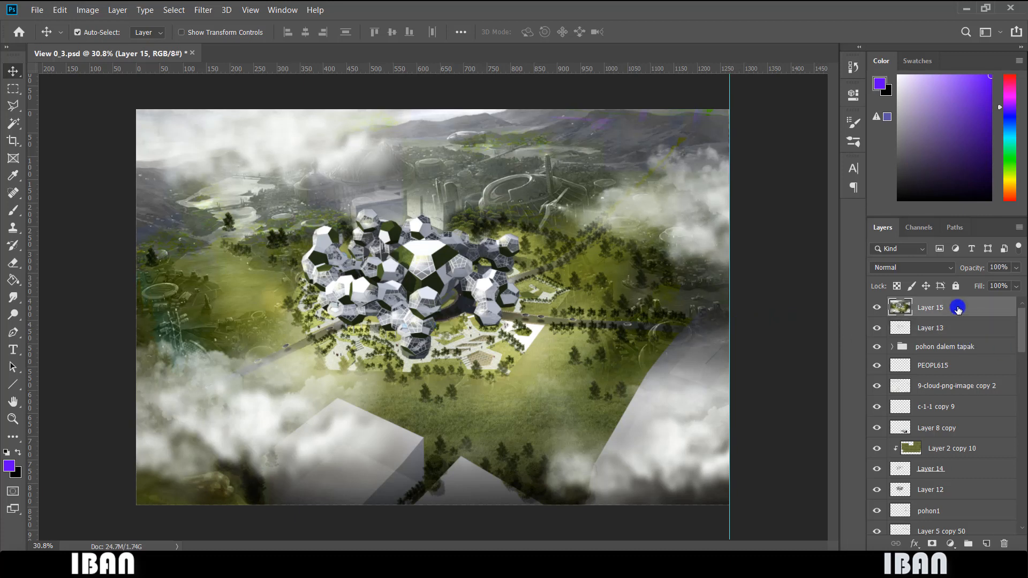